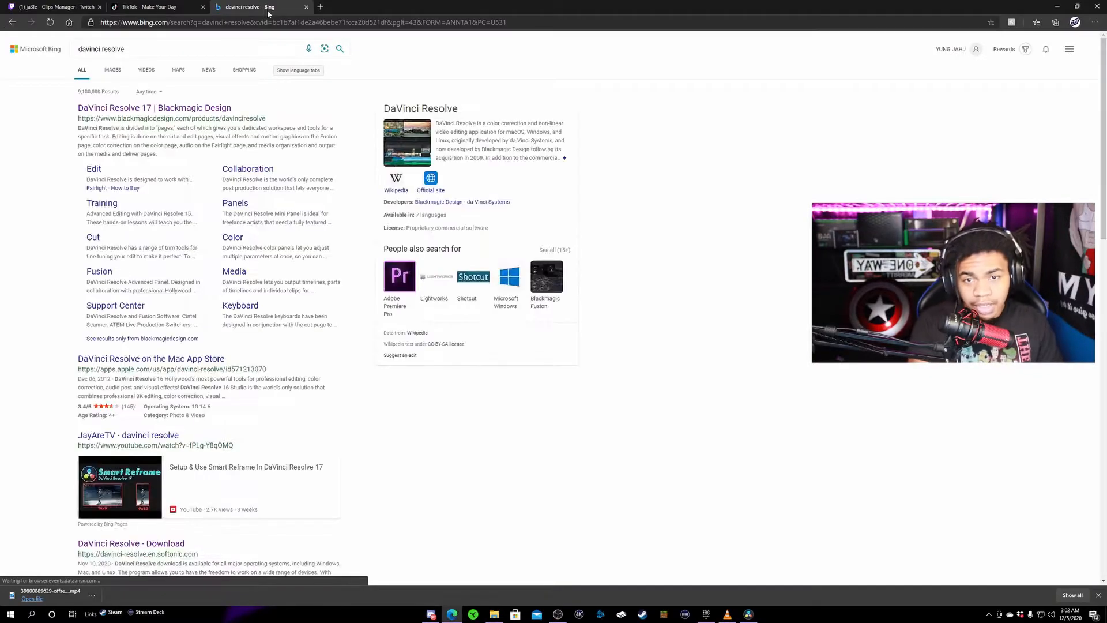
- Open the official DaVinci Resolve 17 page from the search results, then minimize the browser to show the desktop
left_click(144, 113)
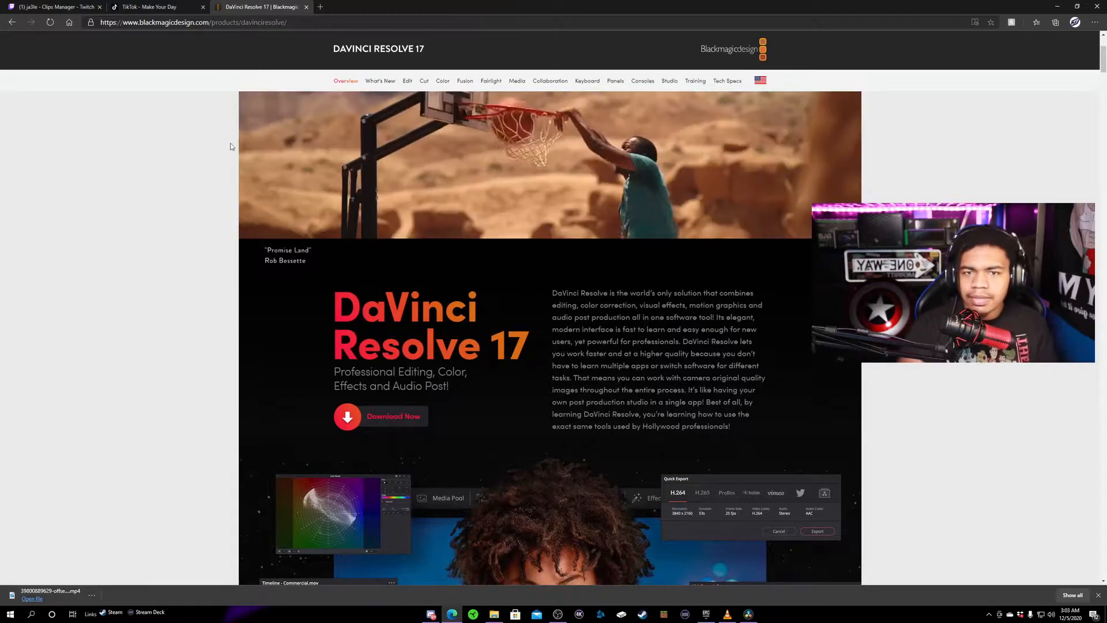
left_click(150, 7)
left_click(1077, 6)
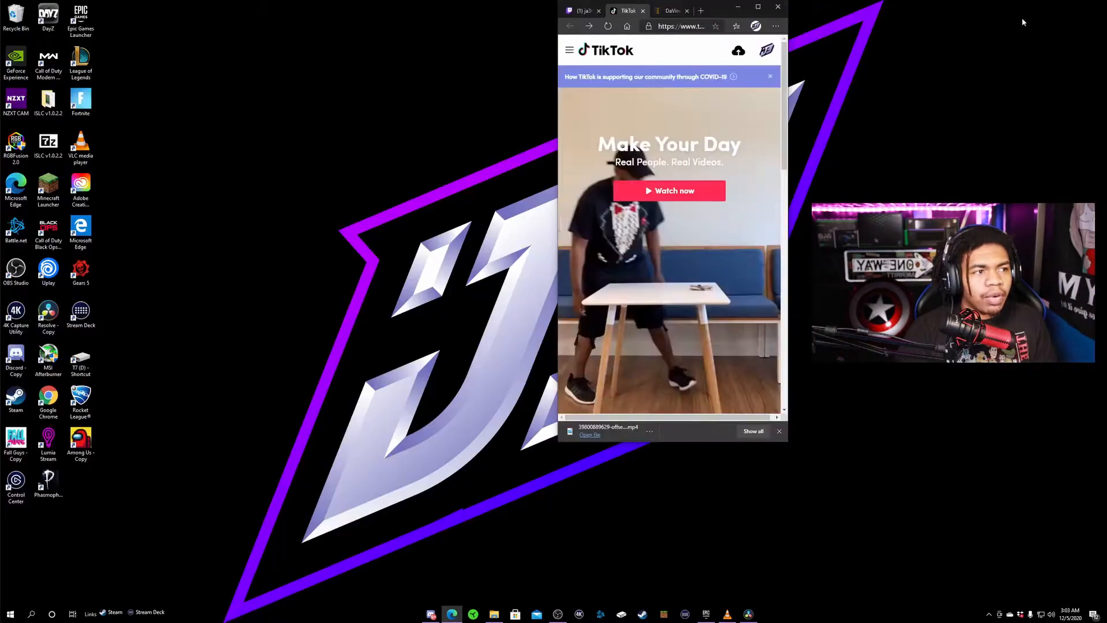
left_click(738, 8)
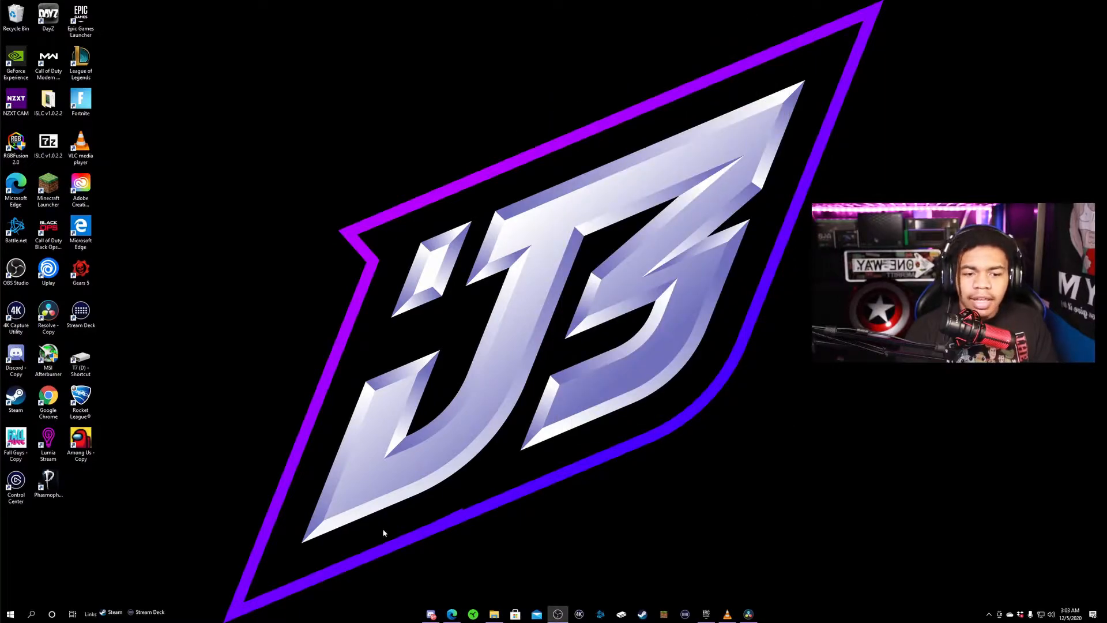
- Launch DaVinci Resolve from the desktop and open the Untitled Project
double_click(48, 314)
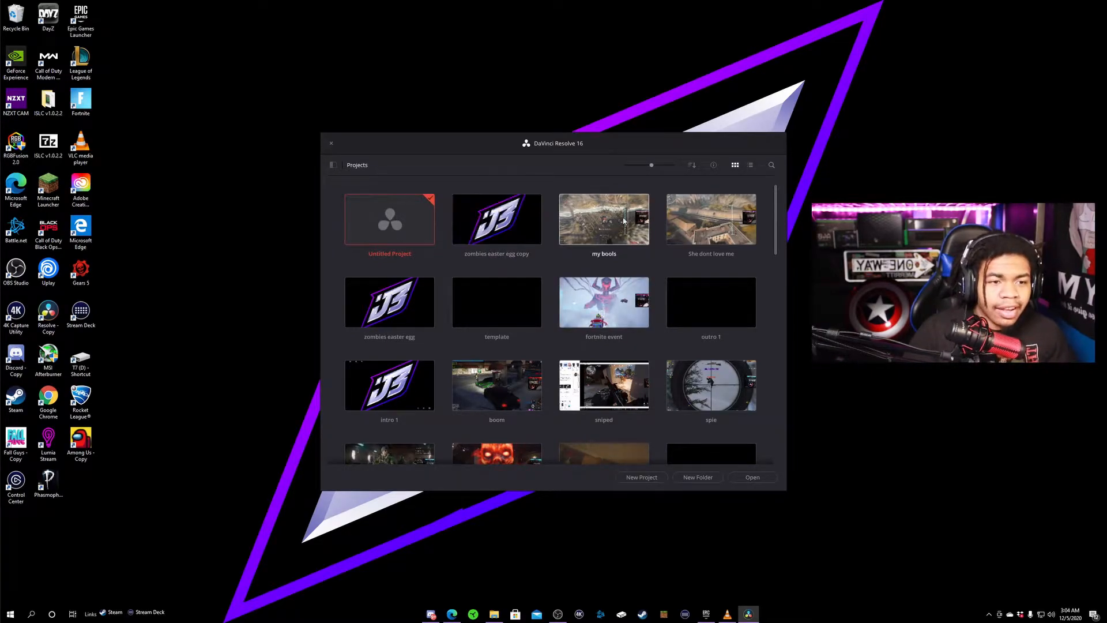
double_click(390, 234)
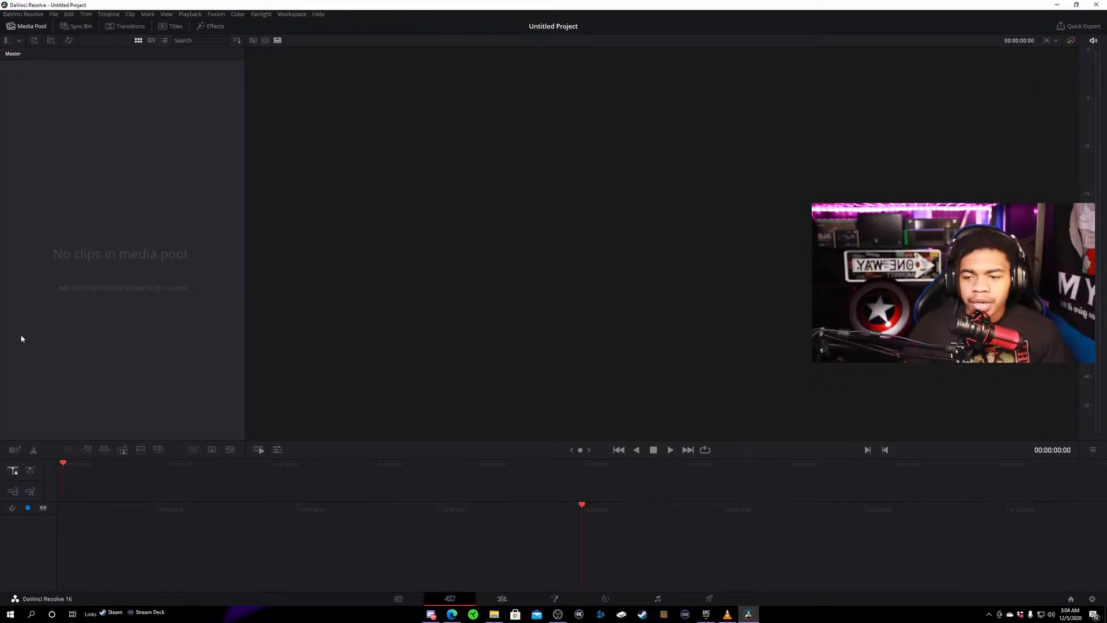
left_click(495, 614)
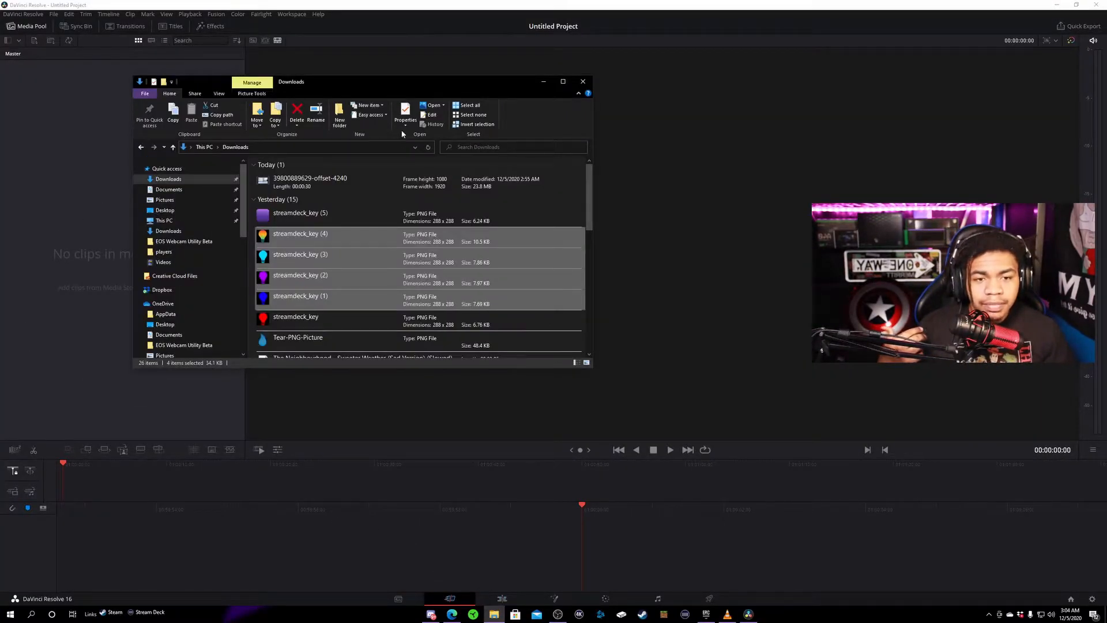
left_click_drag(384, 84, 576, 43)
scroll(504, 278, "down", 10)
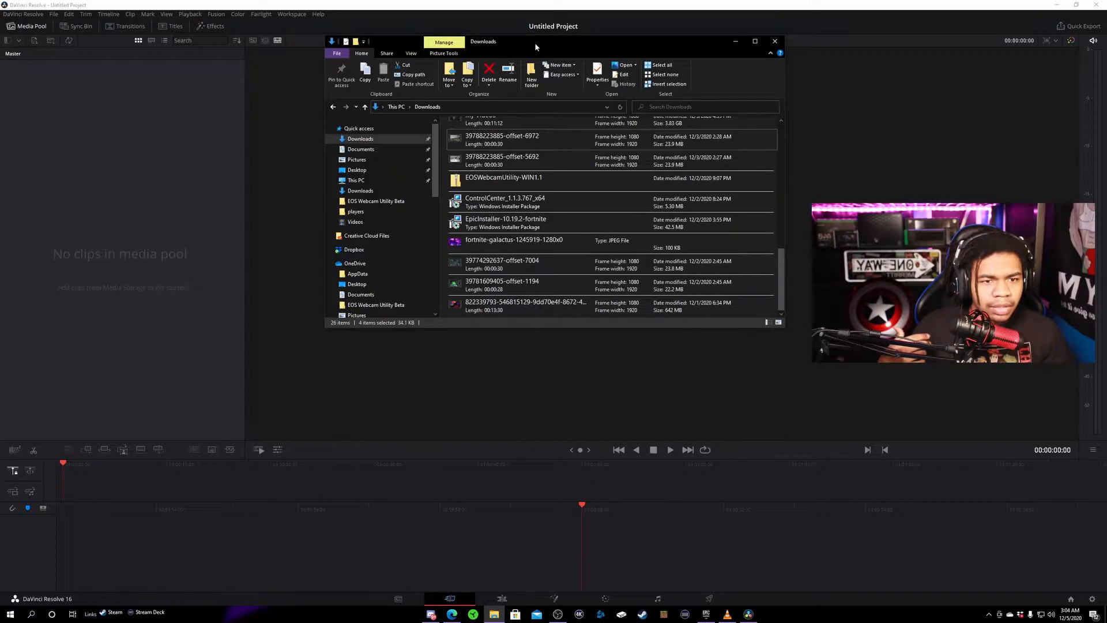
left_click_drag(534, 45, 583, 50)
scroll(606, 227, "up", 3)
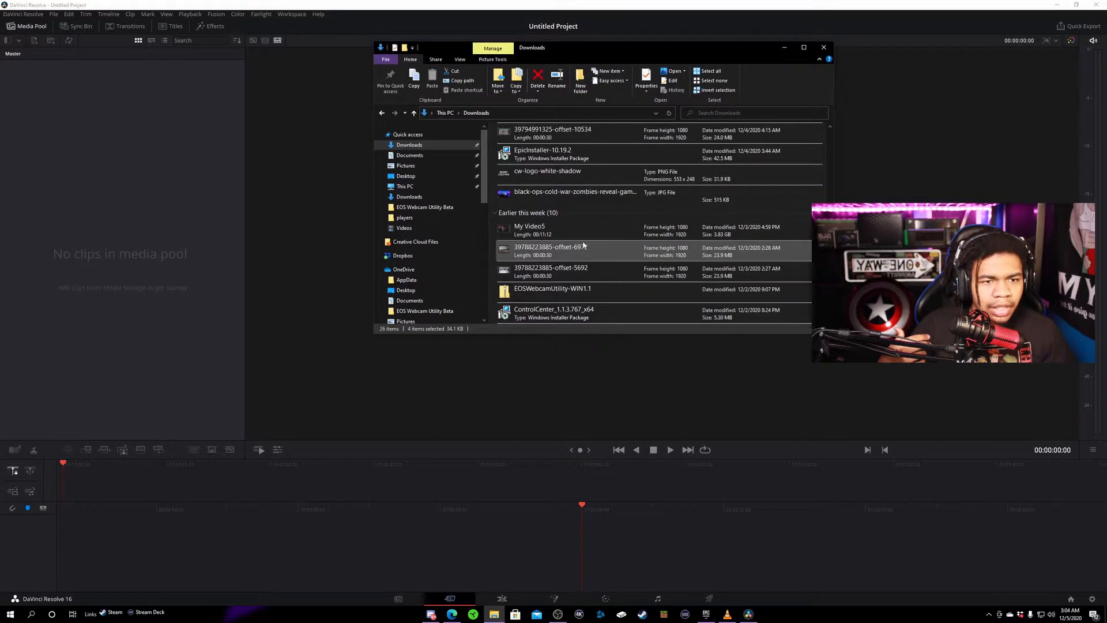
left_click_drag(582, 249, 53, 117)
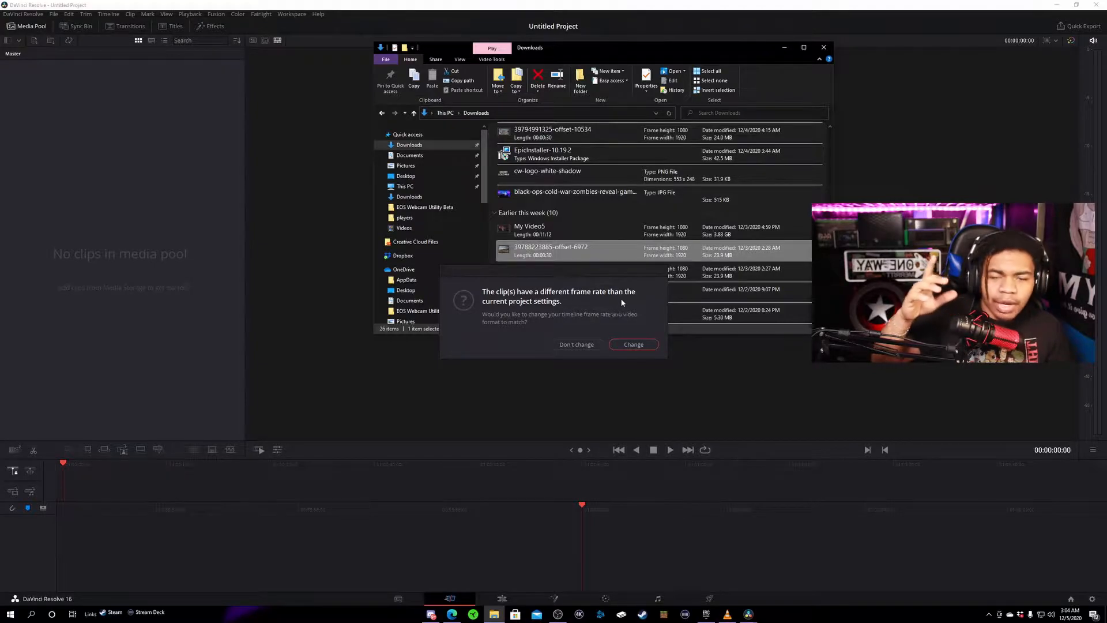
left_click(625, 346)
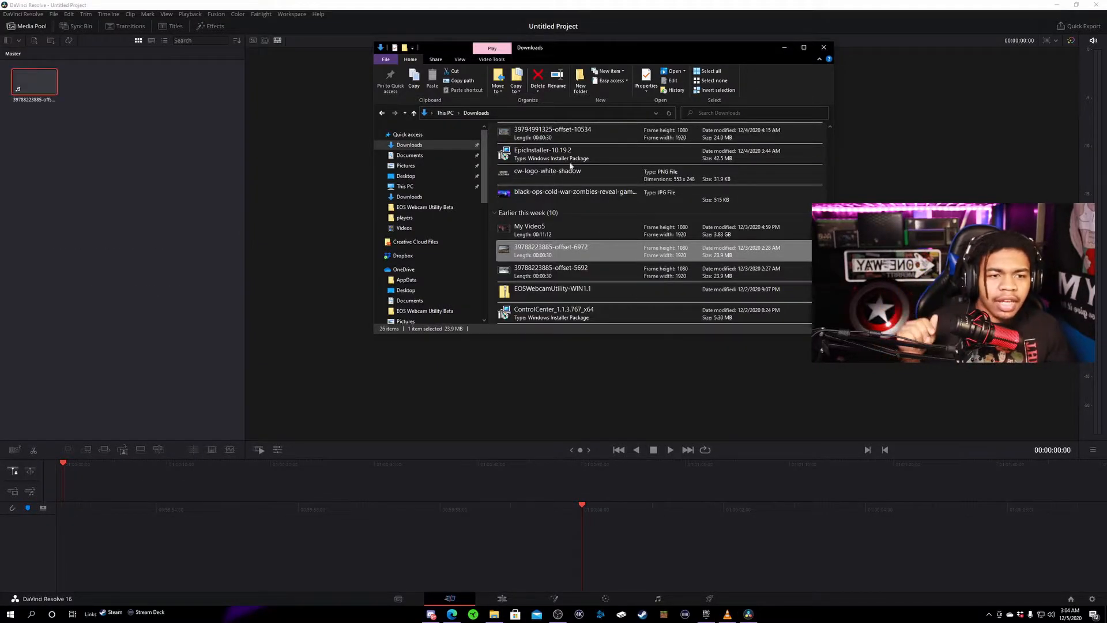
left_click(785, 47)
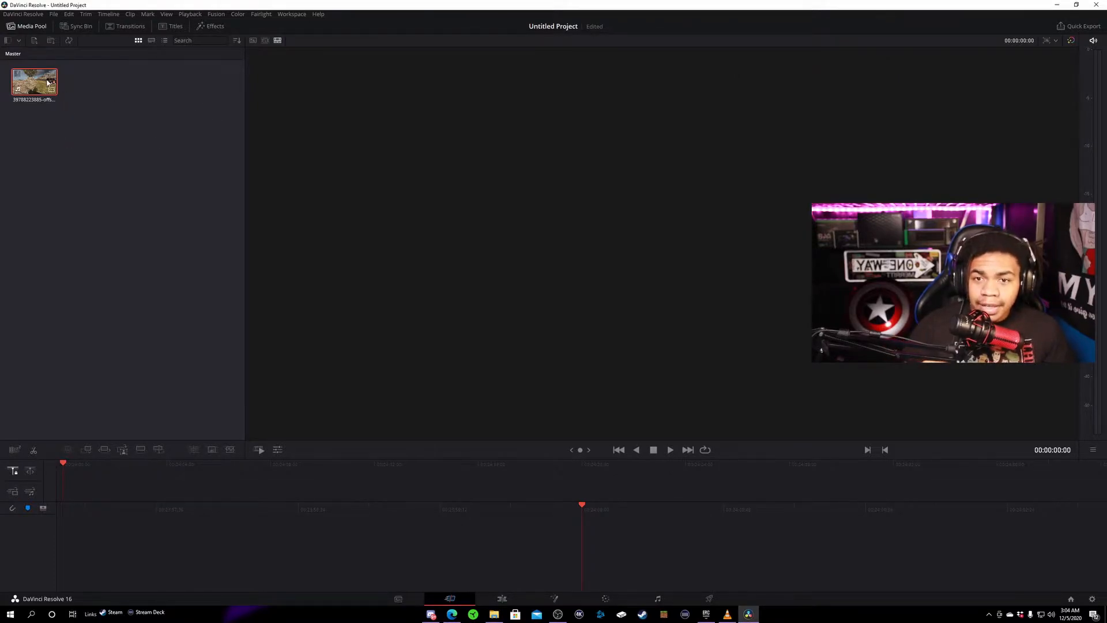
- Place the imported clip at the start of a new timeline twice, stacked on two video tracks
left_click_drag(48, 82, 99, 488)
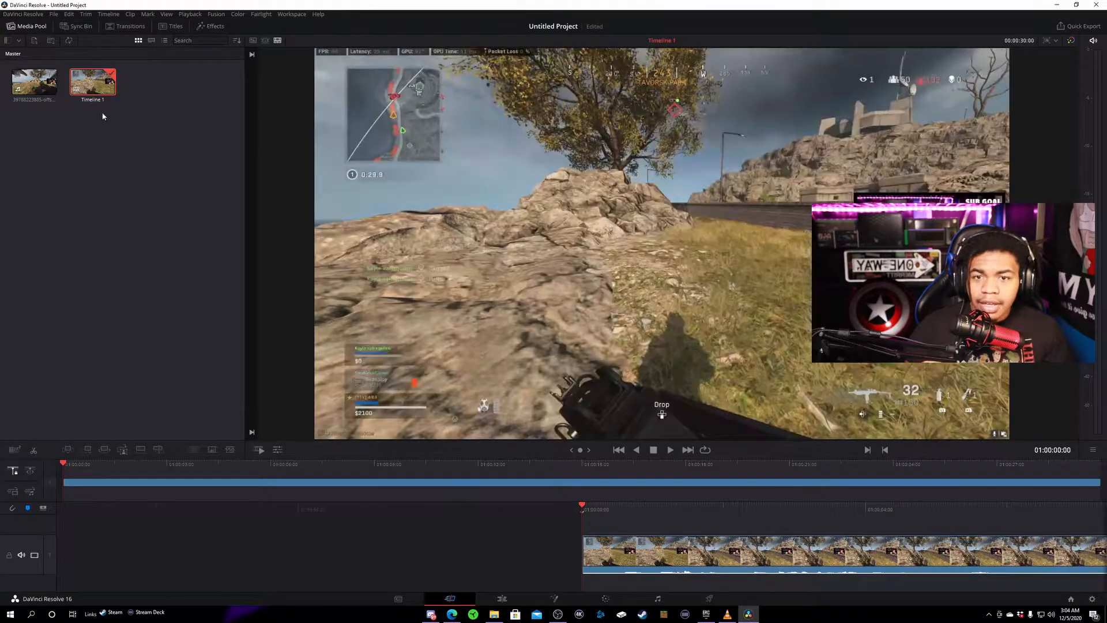
left_click_drag(40, 87, 73, 473)
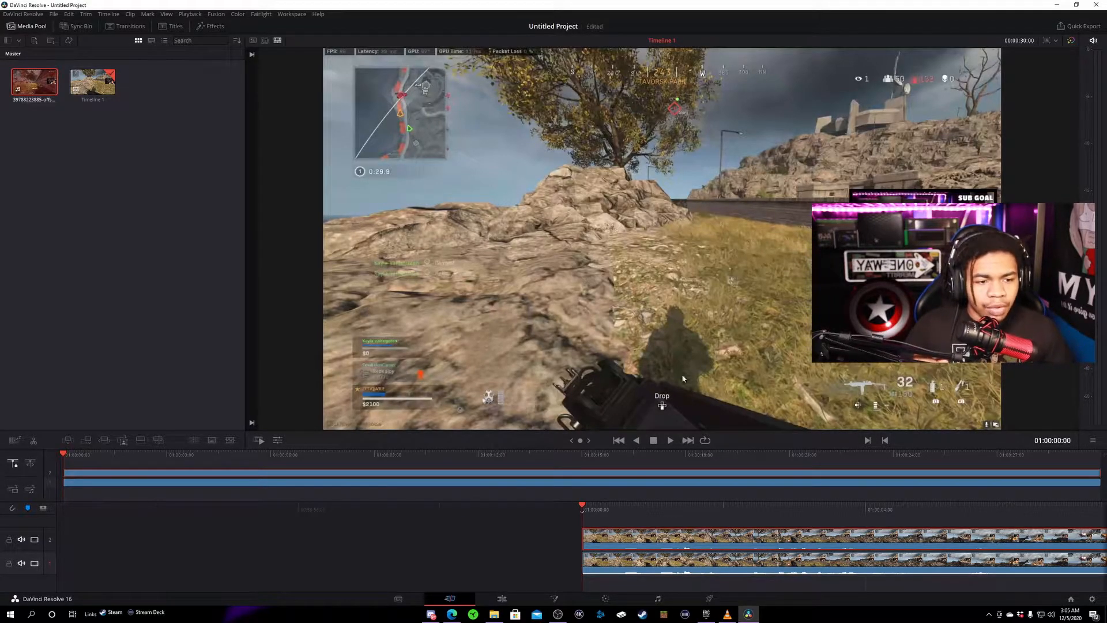
- Set the project's timeline resolution to 1080 x 1920 in the project settings and save
left_click(55, 14)
mouse_move(68, 14)
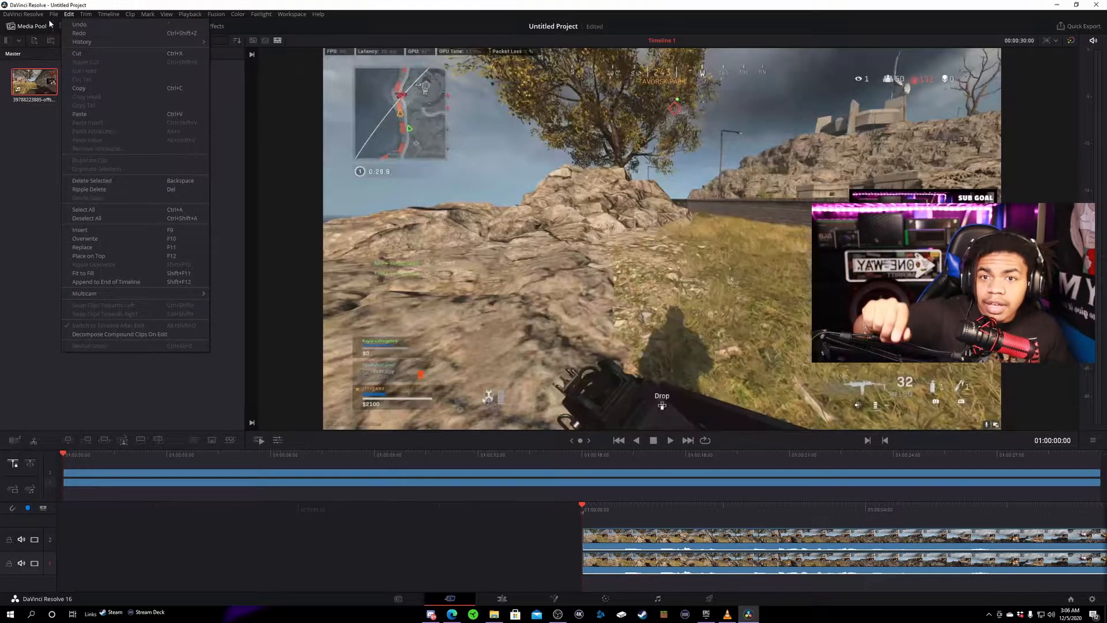
left_click(82, 188)
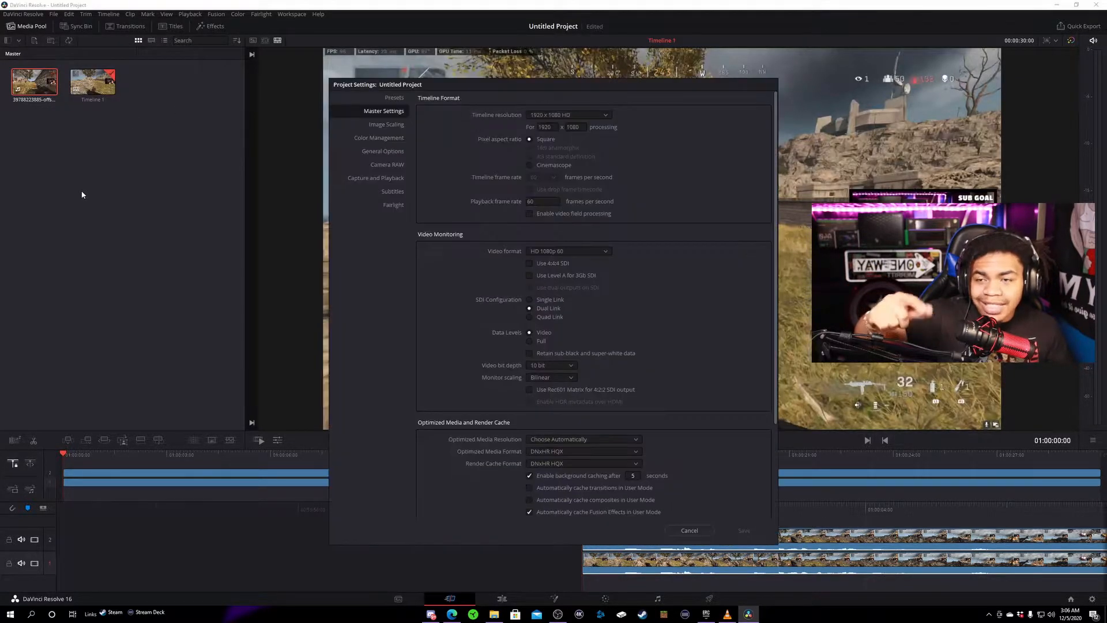
double_click(555, 126)
type("1080")
double_click(574, 127)
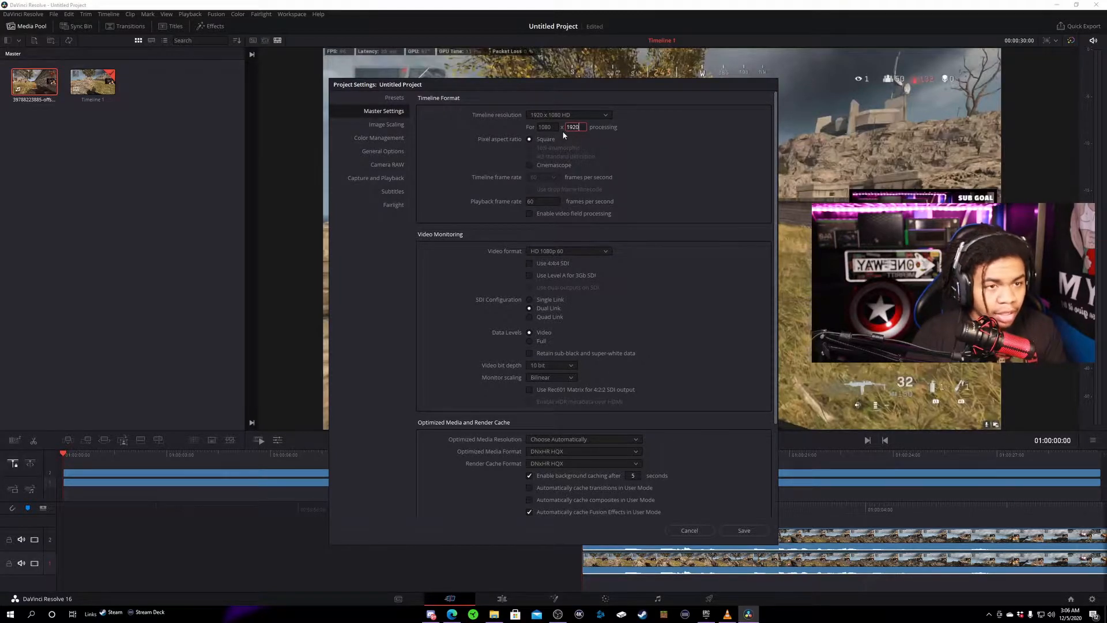
left_click(743, 532)
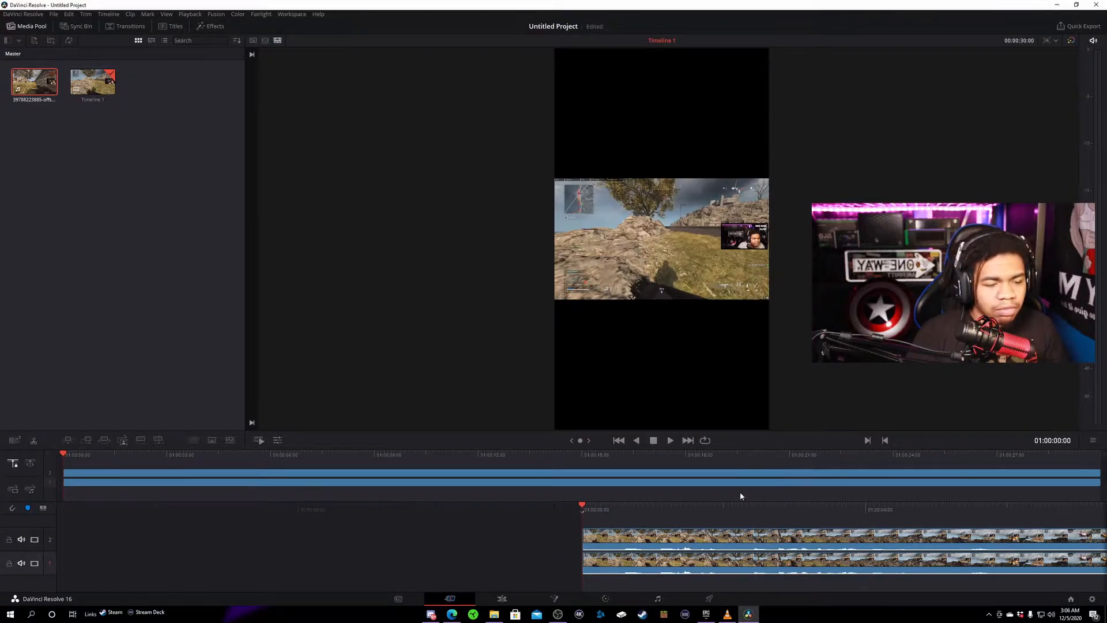
- Add a rectangle mask to the lower video clip in Fusion and fit it around the webcam picture
left_click(655, 540)
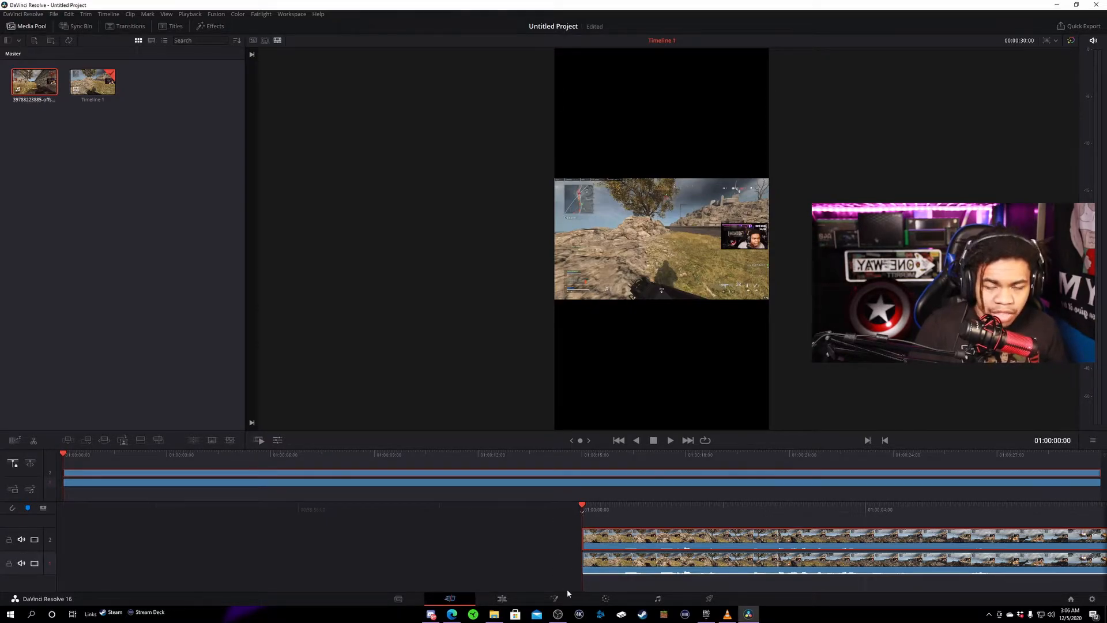
left_click(555, 598)
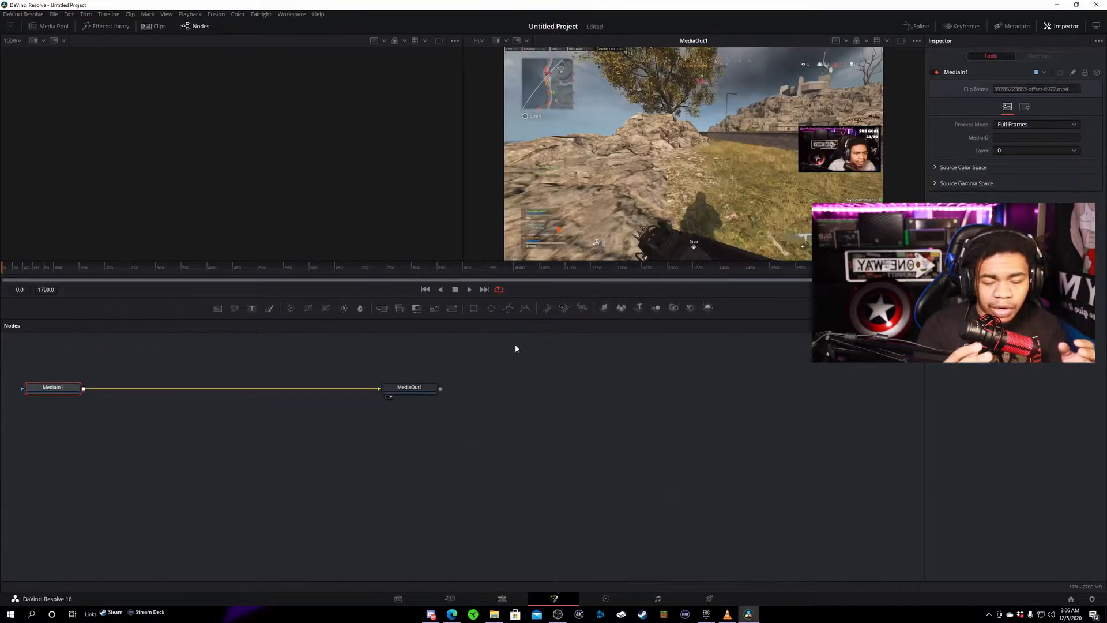
left_click(473, 310)
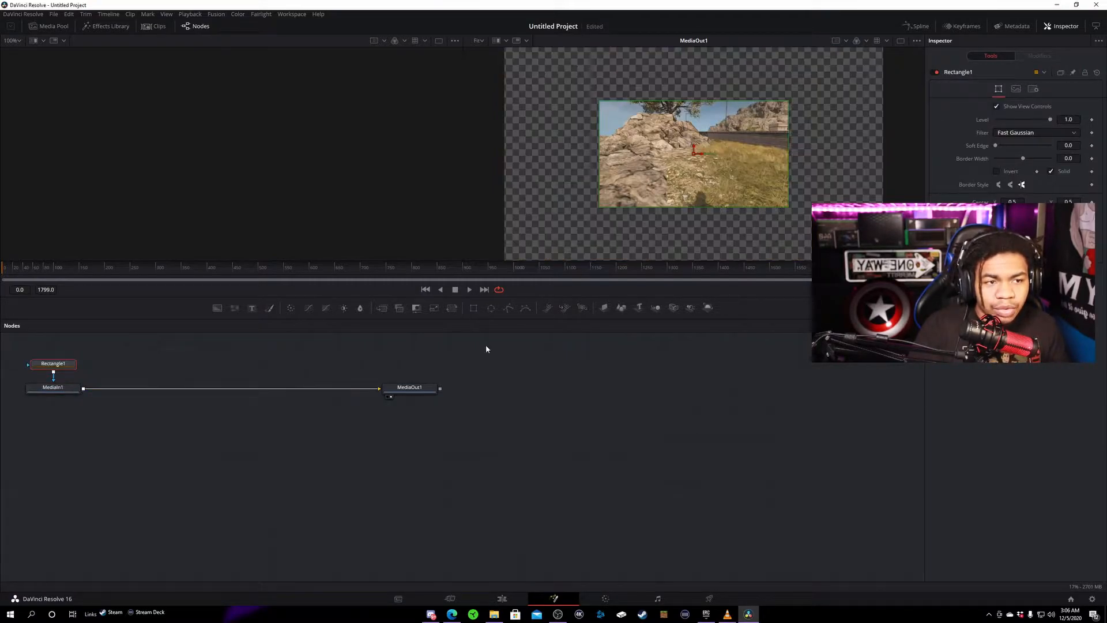
left_click_drag(599, 101, 844, 154)
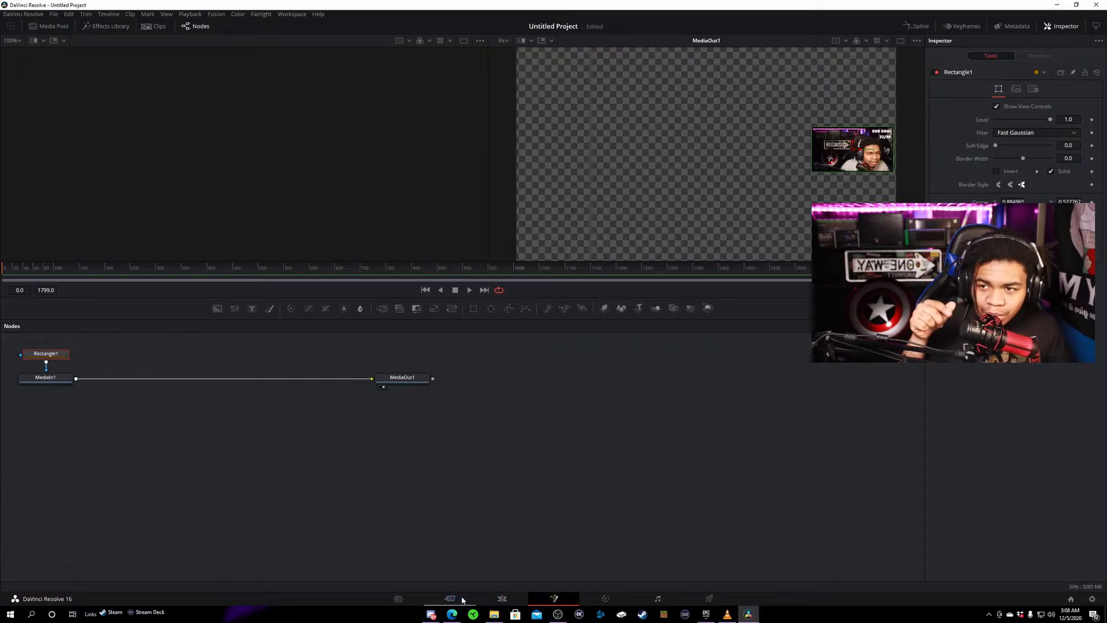
- On the Edit page, transform the Video 2 clip, moving the gameplay down to about X 9, Y -412
left_click(509, 599)
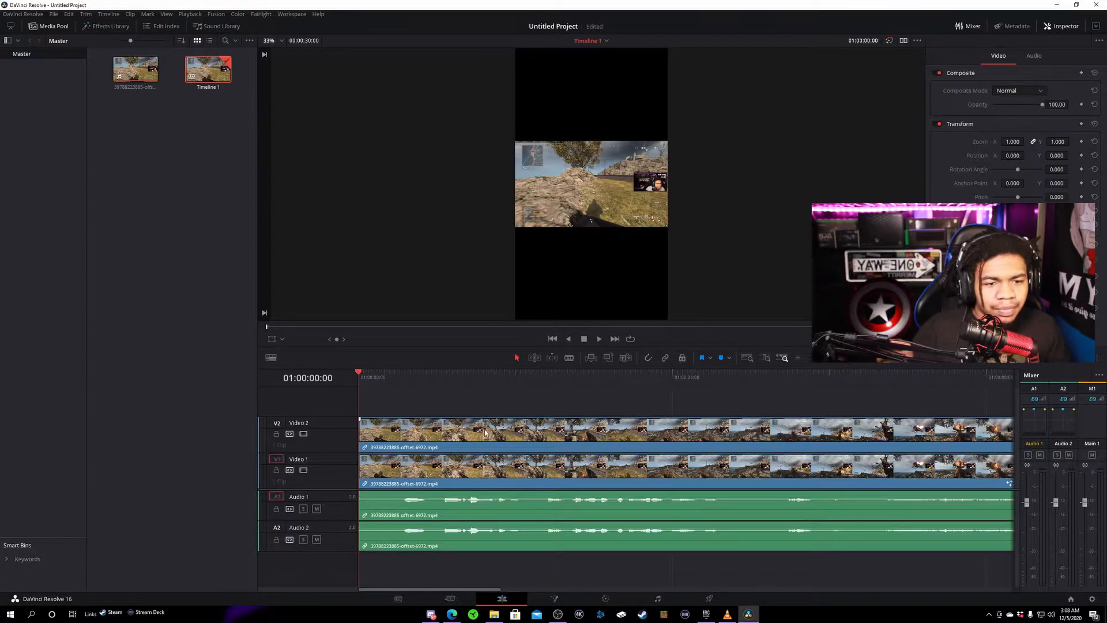
left_click(494, 433)
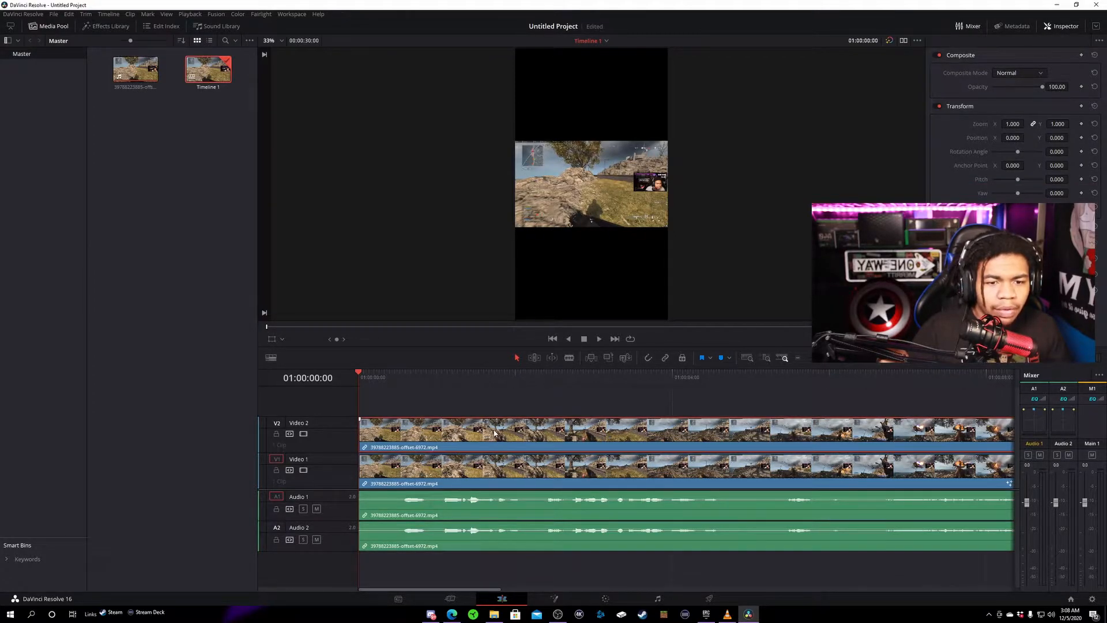
double_click(493, 432)
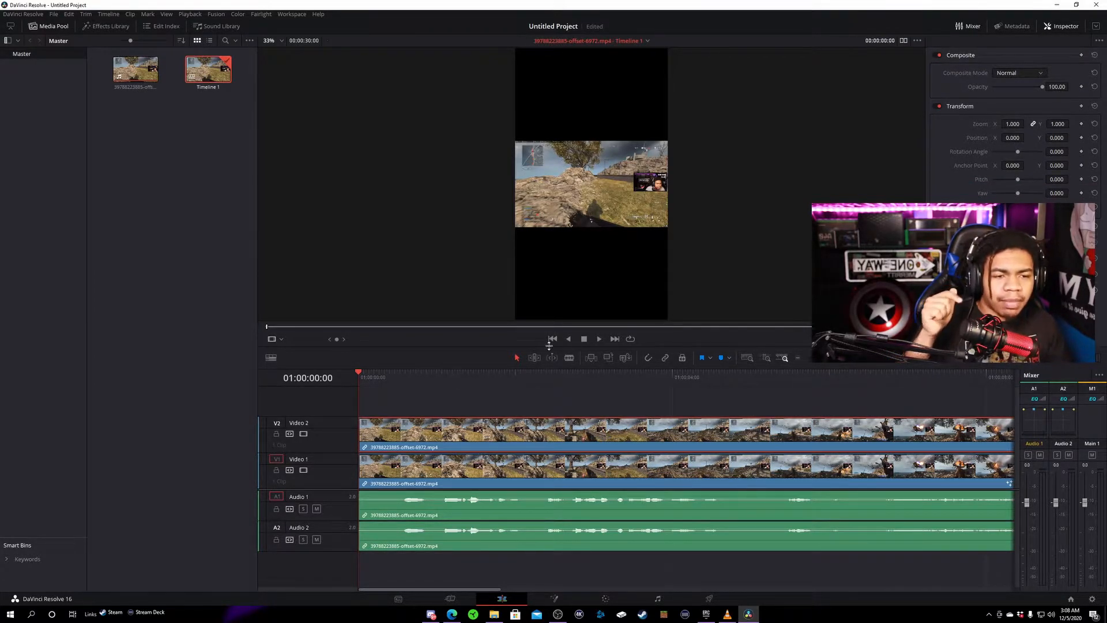
left_click(281, 340)
left_click(282, 341)
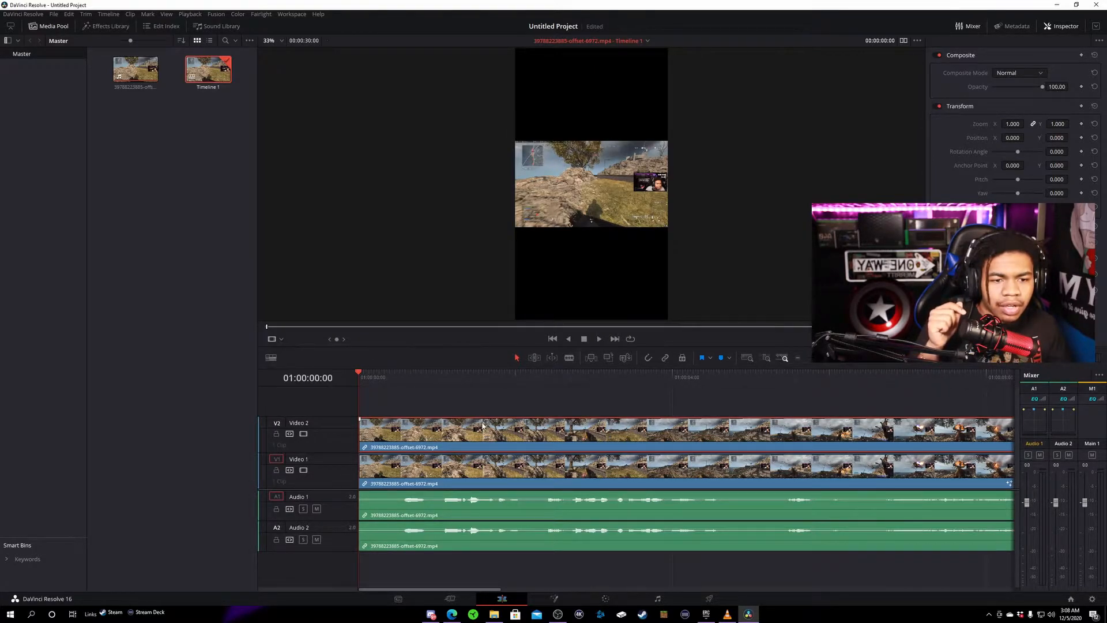
left_click(282, 340)
left_click(282, 340)
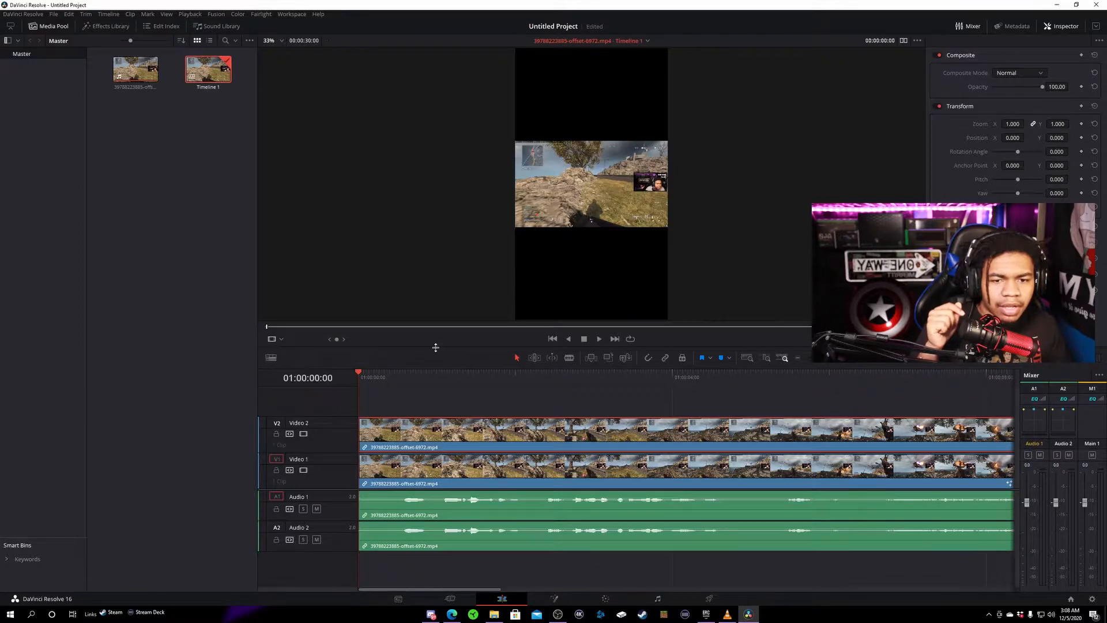
left_click(438, 439)
left_click(282, 340)
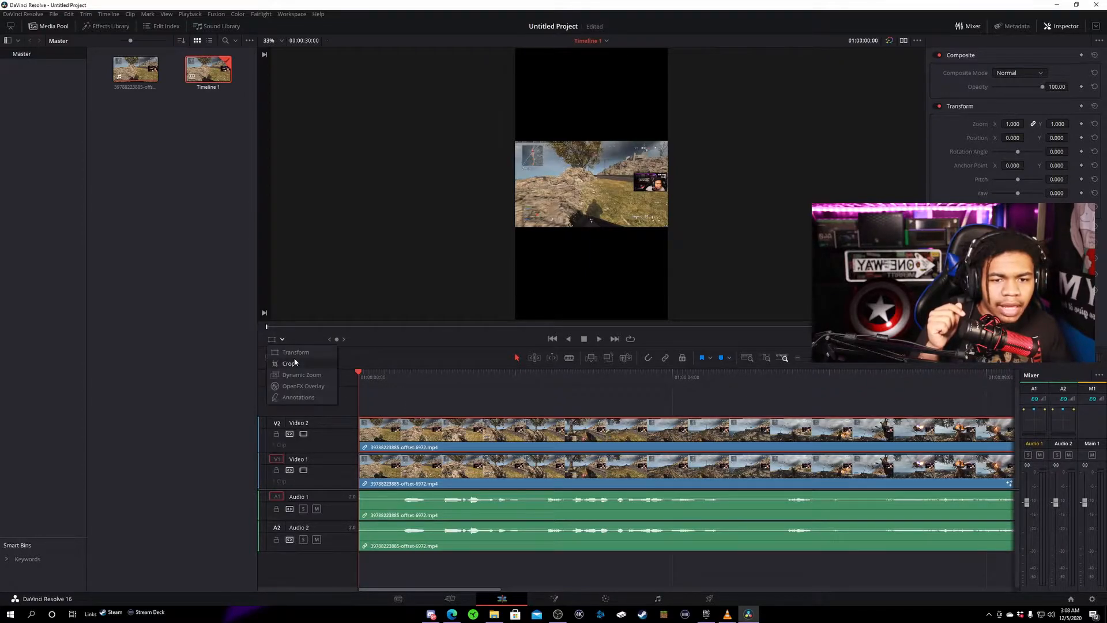
left_click(295, 352)
mouse_move(649, 220)
left_mouse_down()
mouse_move(646, 275)
mouse_move(643, 239)
left_mouse_up()
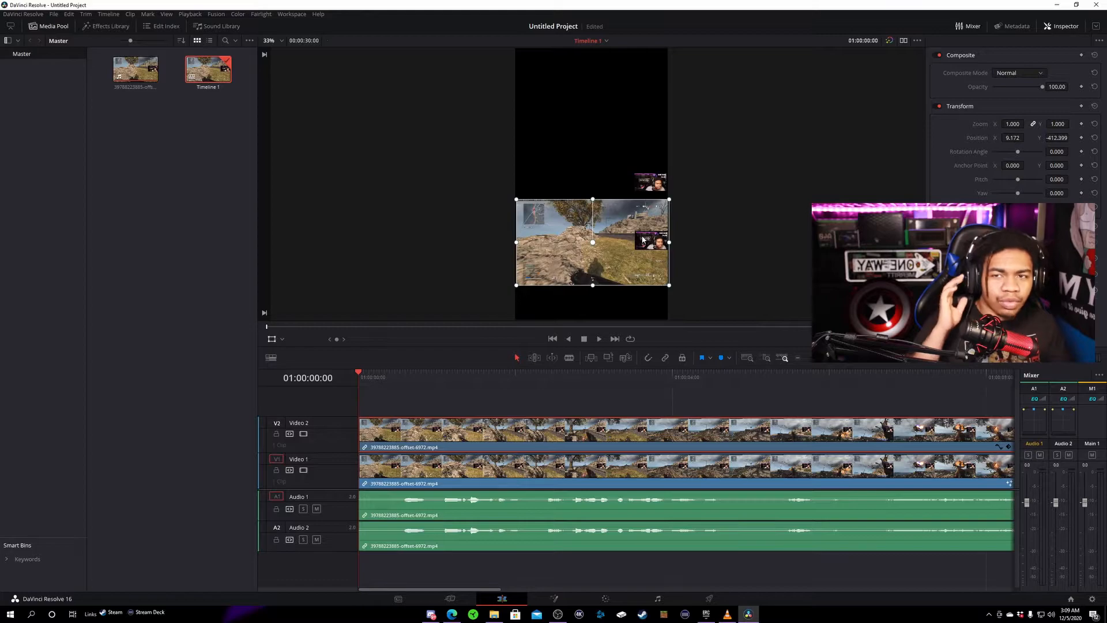
- Move the masked webcam clip on Video 1 to the frame's upper-left corner, about X -798, Y 813
left_click(598, 452)
left_click(606, 435)
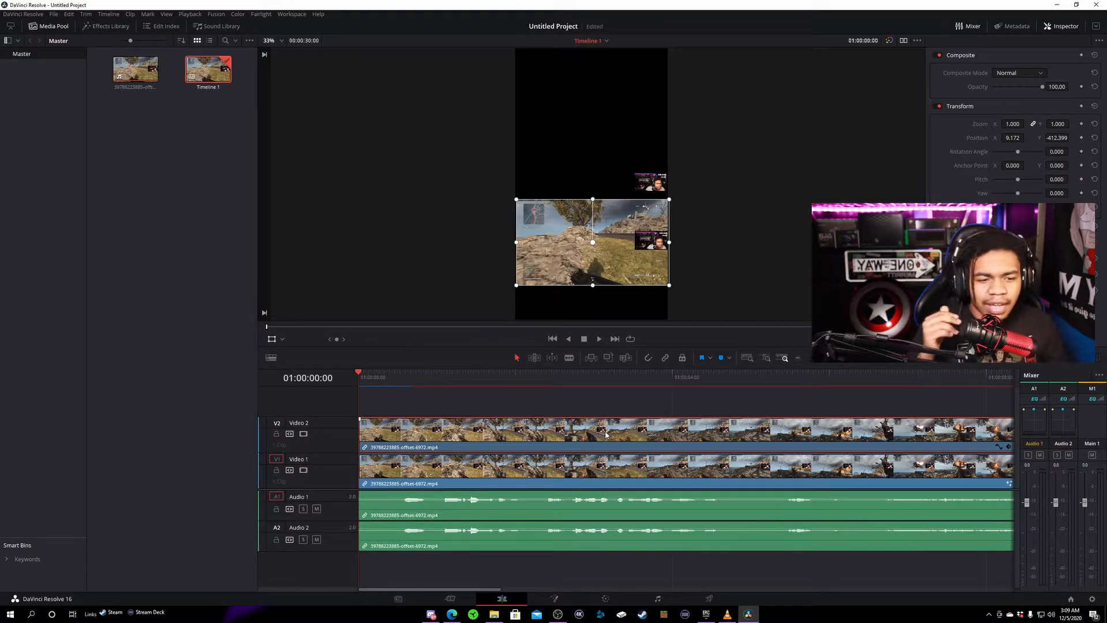
left_click(640, 486)
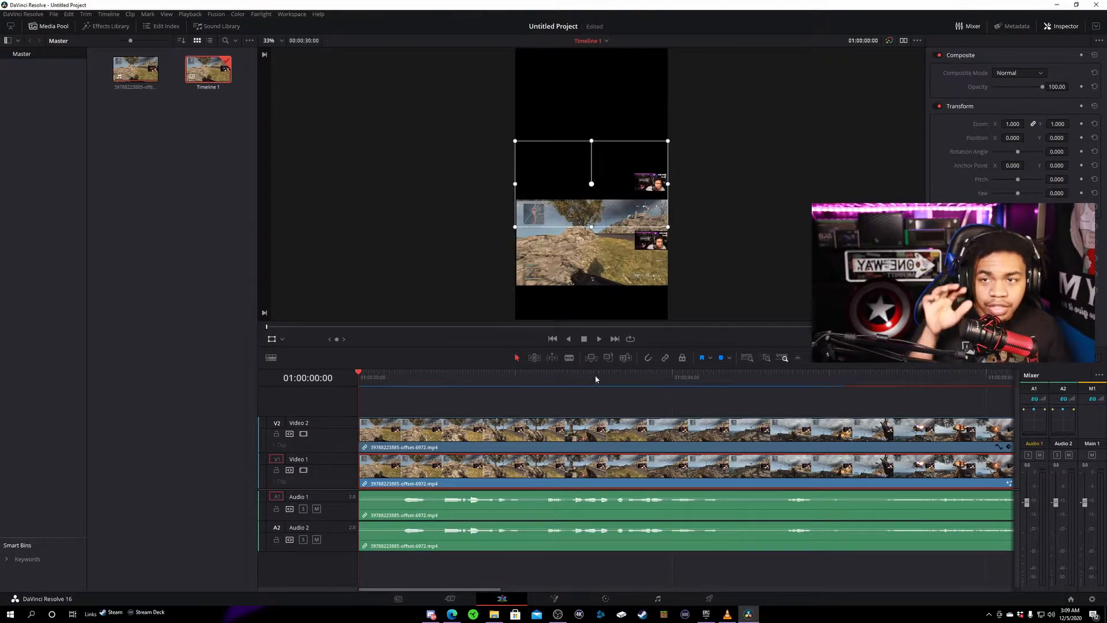
left_click_drag(663, 186, 532, 69)
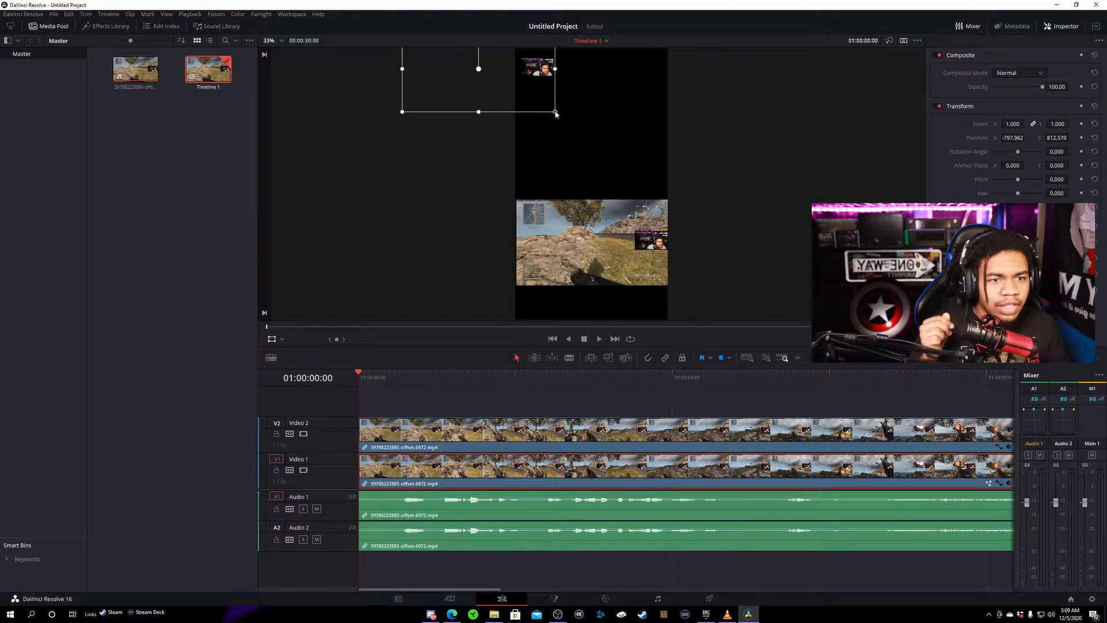
- Enlarge the webcam clip to about 4.7 zoom and reposition it so the webcam spans the top of the frame
left_click_drag(556, 112, 777, 236)
left_click_drag(675, 139, 536, 153)
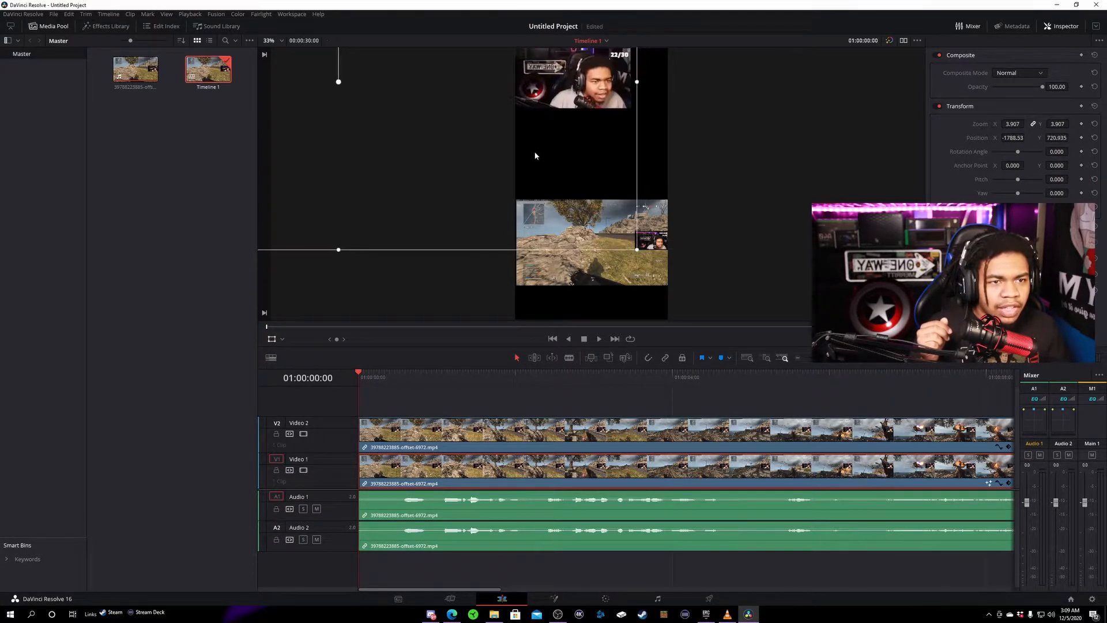
left_click_drag(639, 253, 694, 279)
left_click_drag(640, 145, 619, 169)
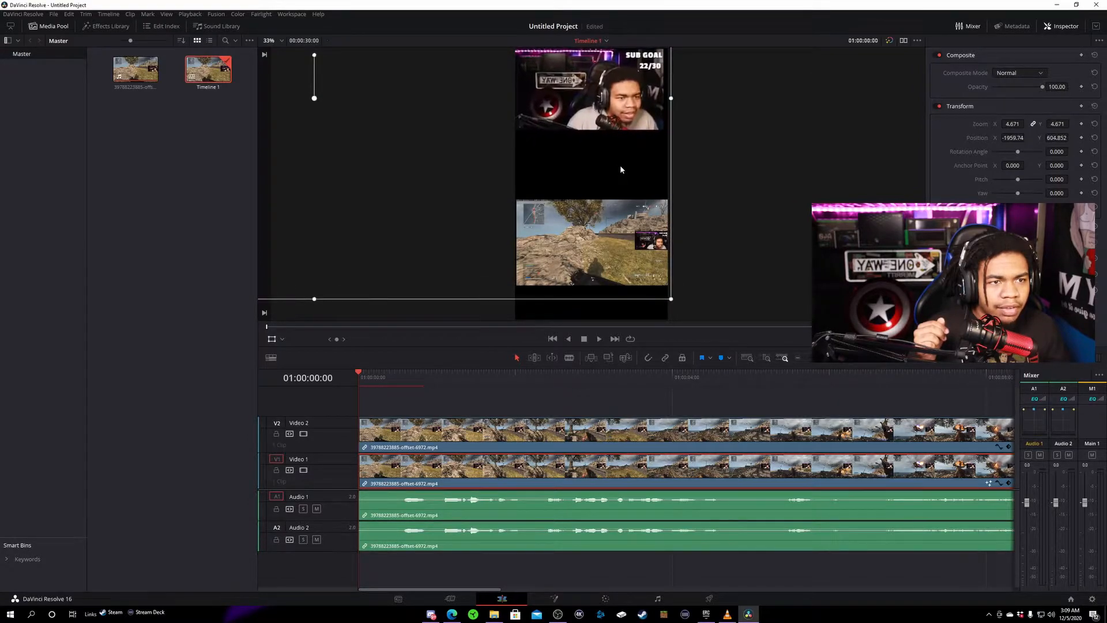
left_click_drag(671, 300, 674, 301)
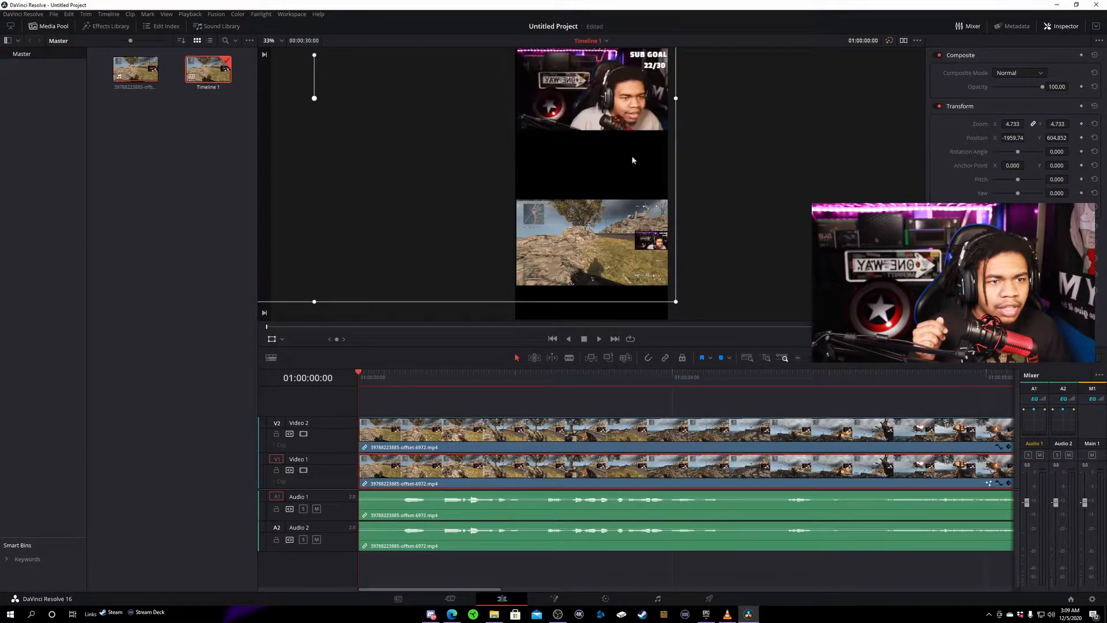
left_click_drag(674, 303, 675, 302)
left_click_drag(631, 117, 630, 133)
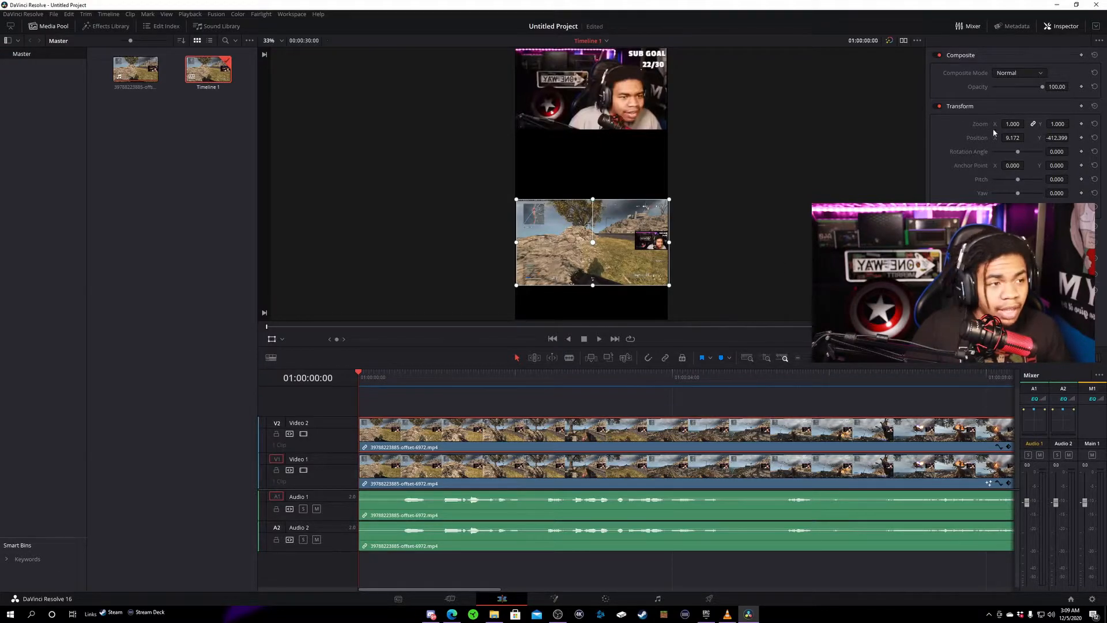
- Enlarge the Video 2 gameplay clip to 2.230 zoom and move it to about Y -278, filling the frame below the webcam
left_click_drag(1027, 124, 1101, 123)
left_click_drag(632, 257, 633, 233)
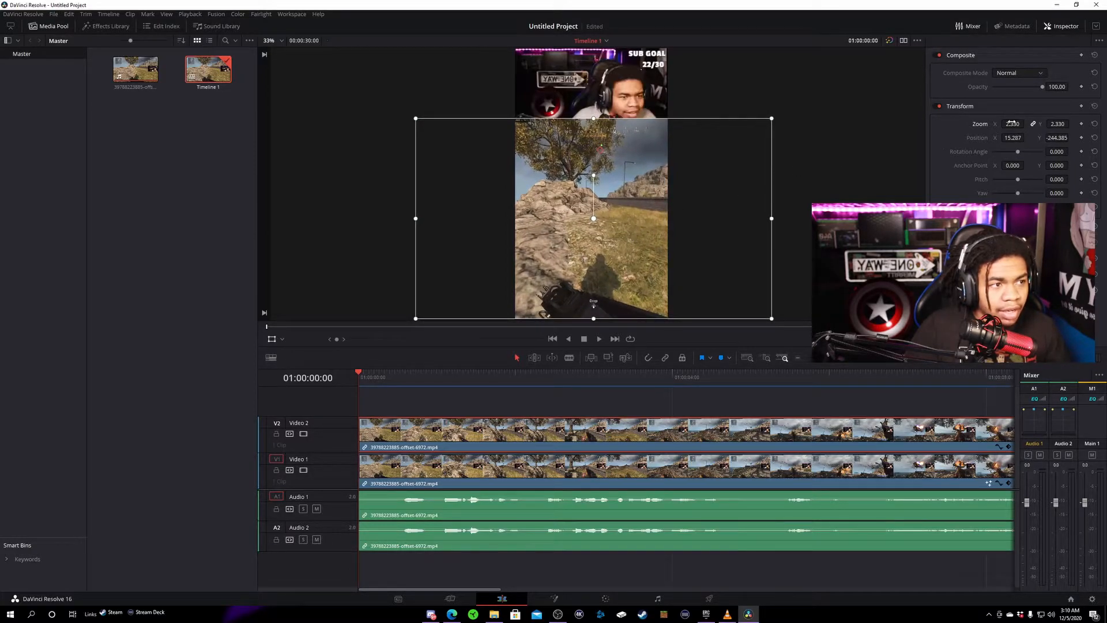
left_click_drag(1027, 124, 1014, 123)
left_click_drag(668, 217, 669, 225)
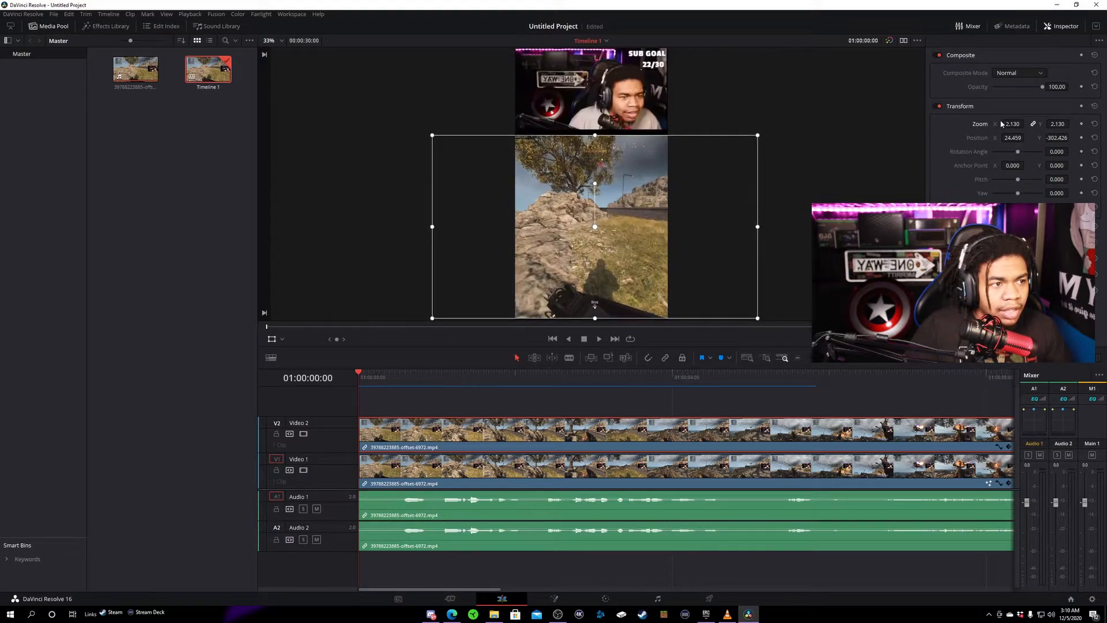
left_click_drag(1013, 124, 1019, 123)
left_click_drag(646, 233, 645, 232)
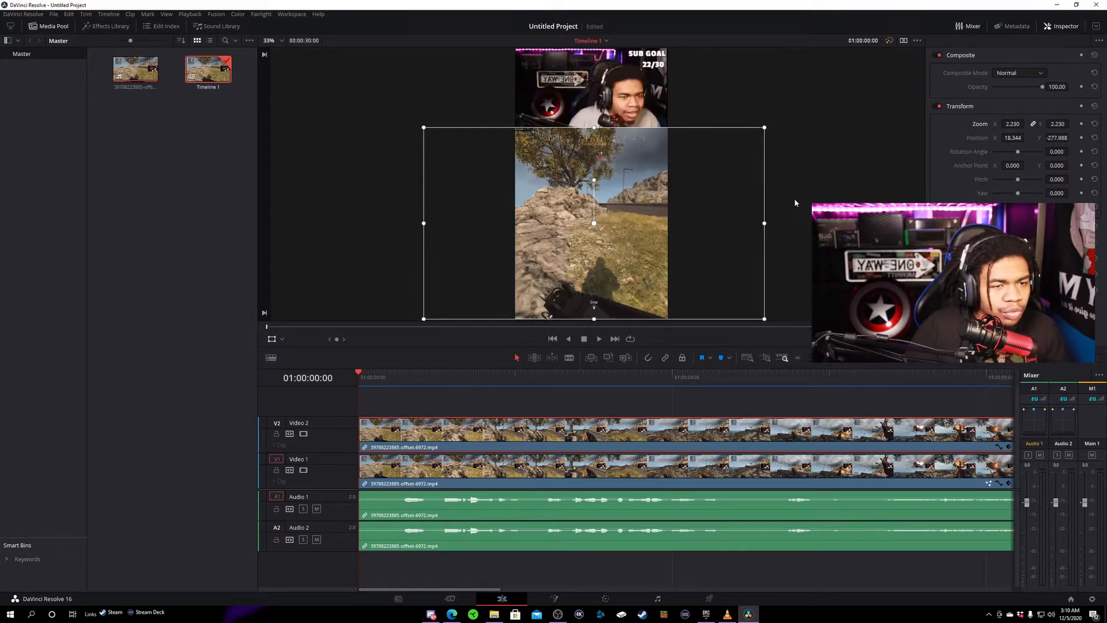
- Centre the gameplay clip horizontally by setting its X position to 0
left_click(1013, 138)
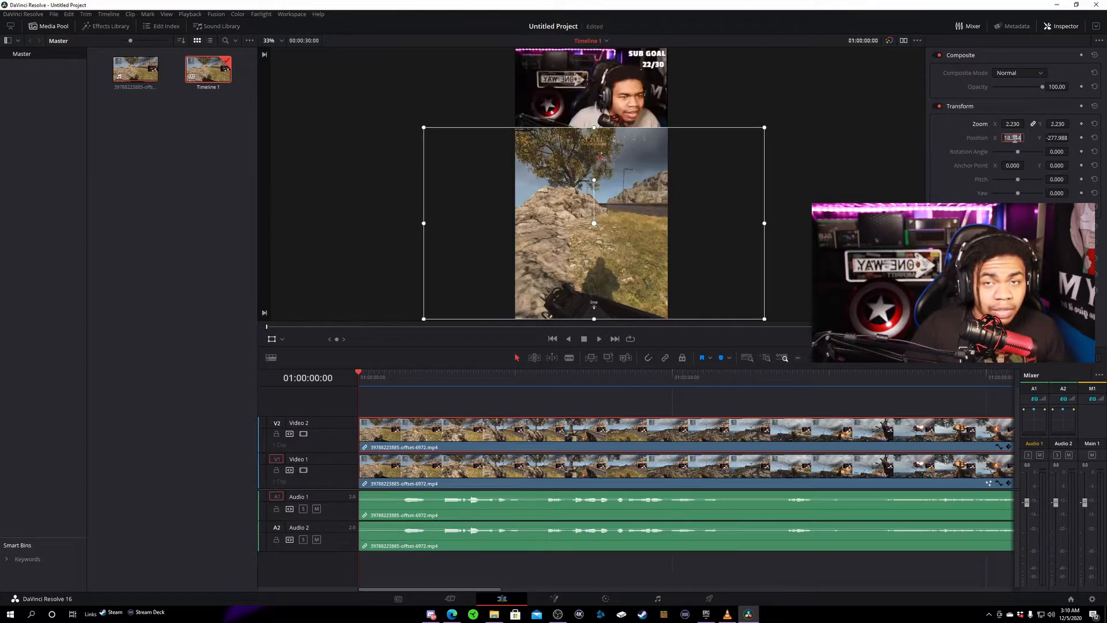
type("0")
key("Return")
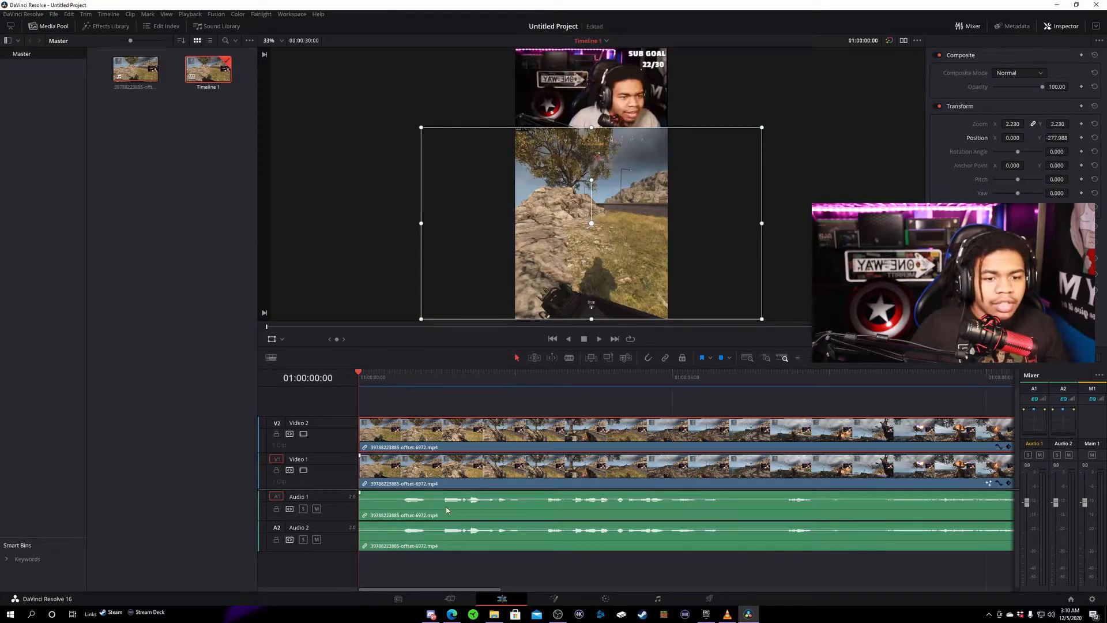
- Delete the duplicate audio clip on Audio 2 and play the timeline to preview the vertical layout
left_click(470, 502)
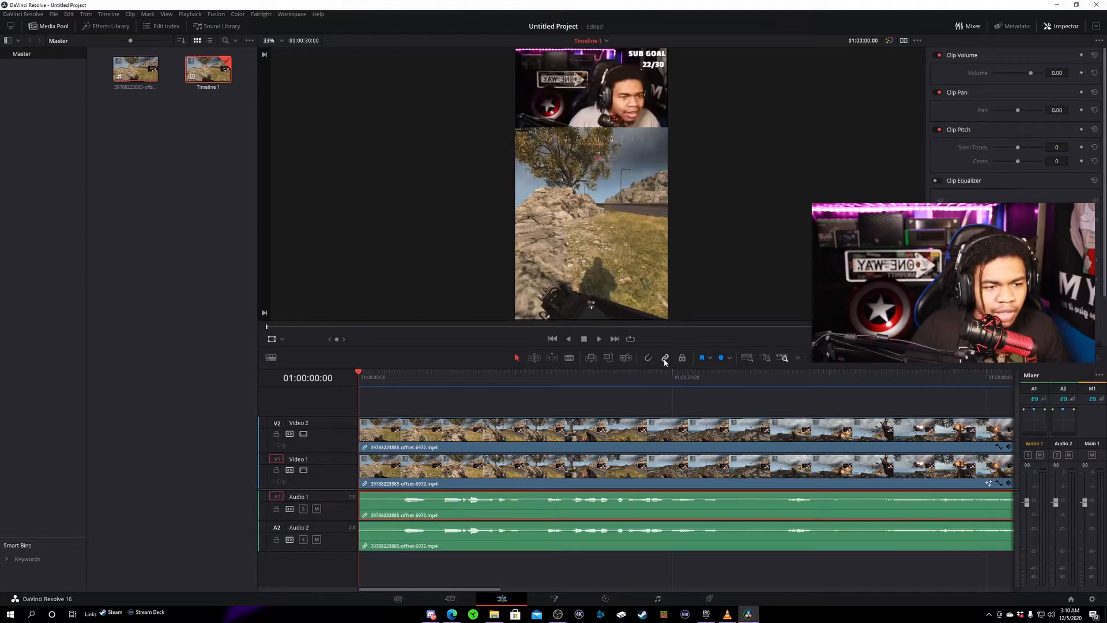
right_click(581, 506)
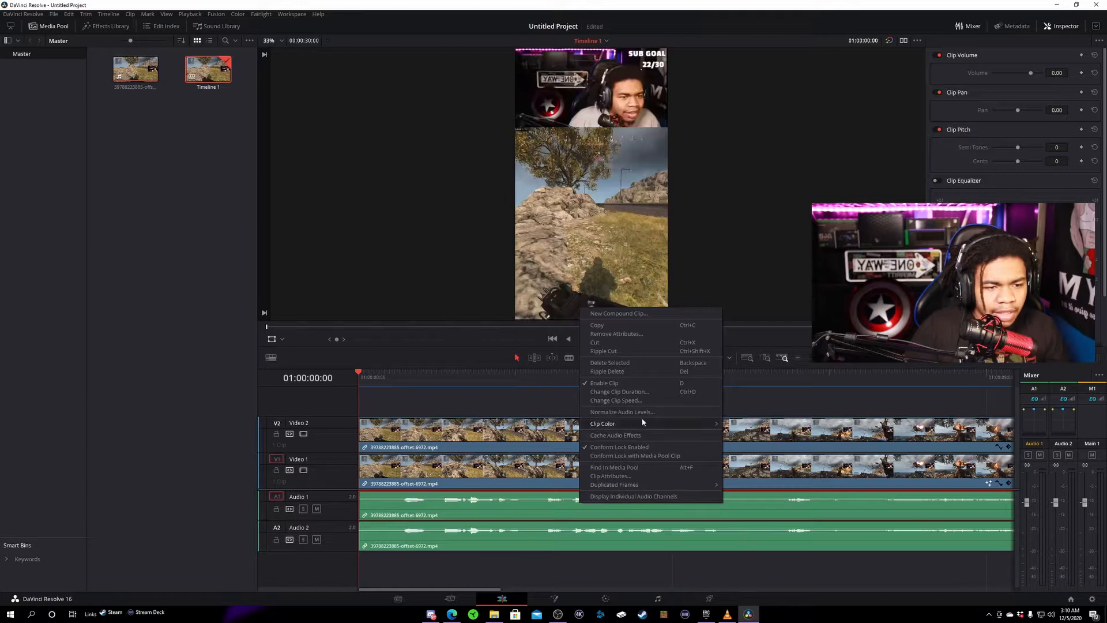
left_click(614, 372)
left_click_drag(525, 541, 532, 513)
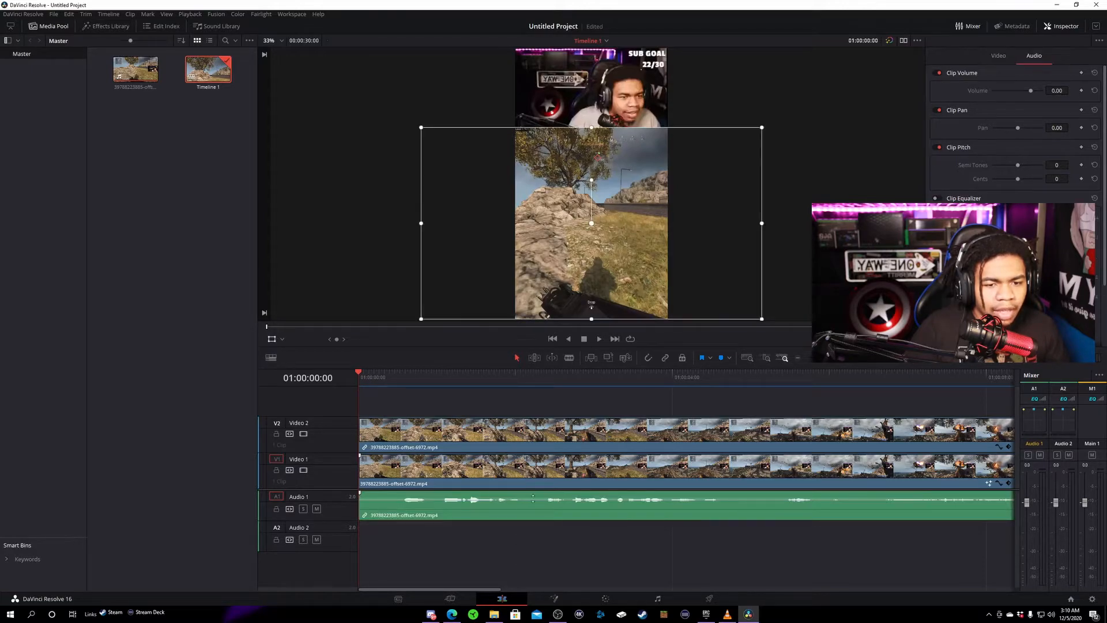
key("space")
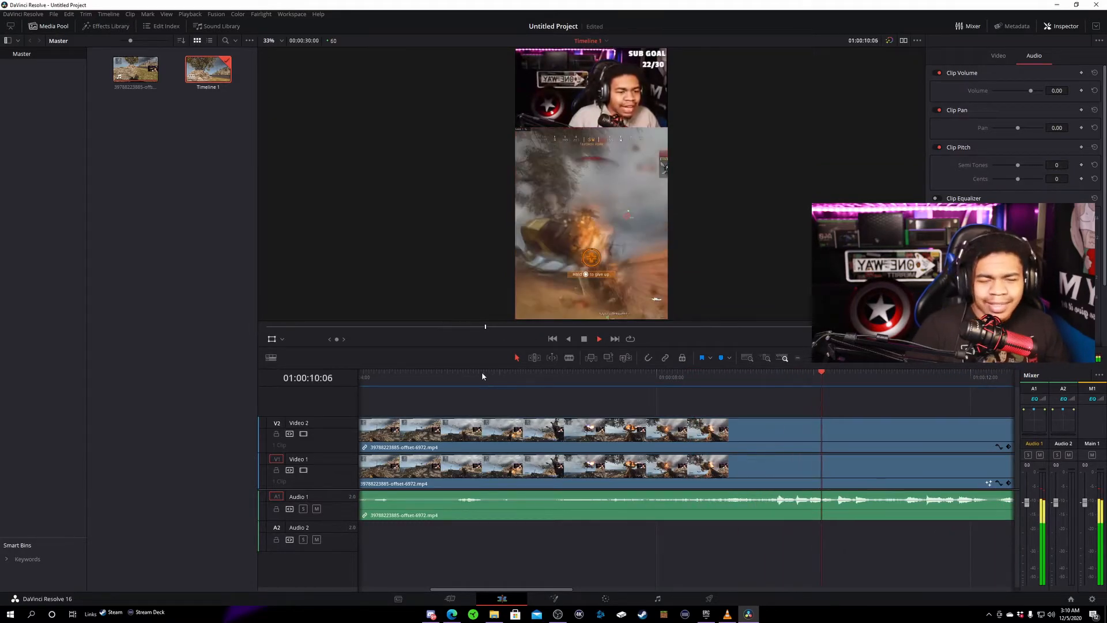
key("space")
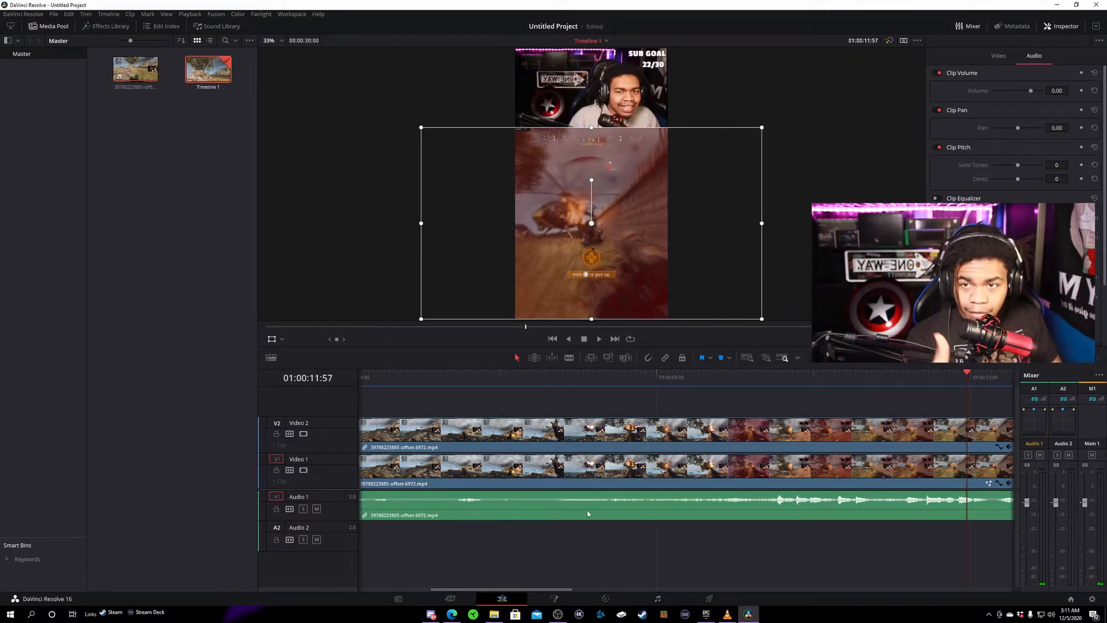
- On the Deliver page, set the custom render's video format to MP4
left_click(707, 601)
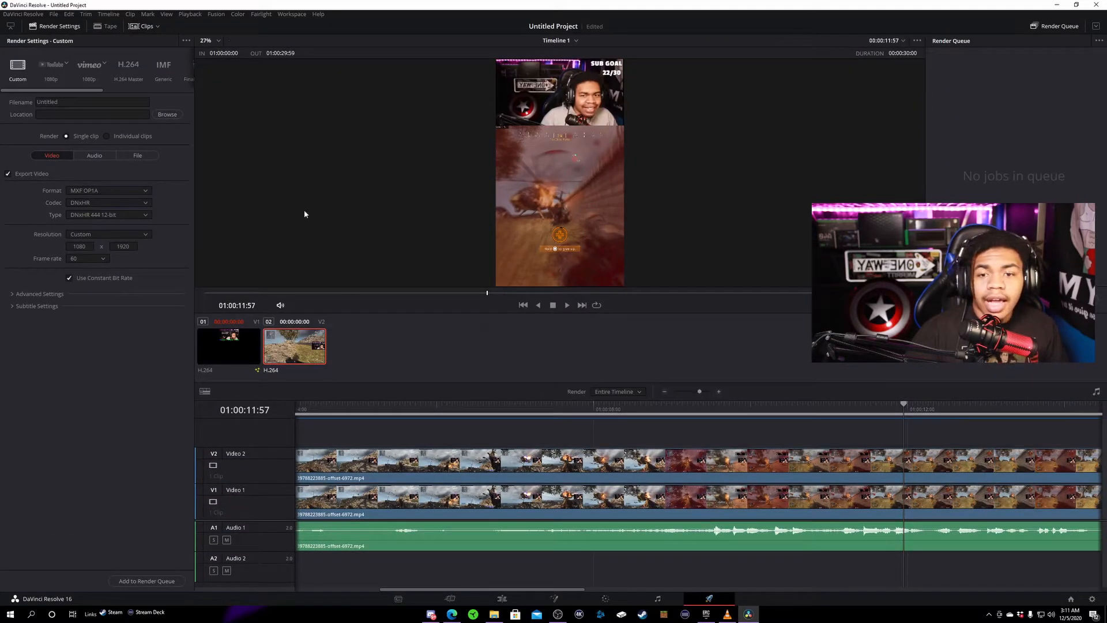
left_click(136, 193)
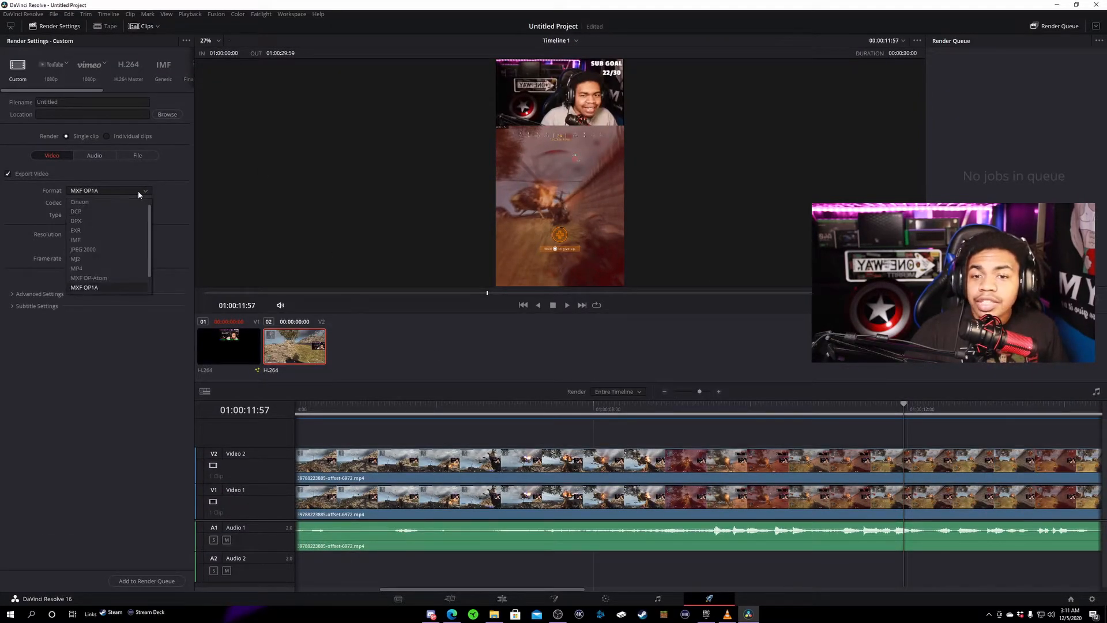
left_click(85, 268)
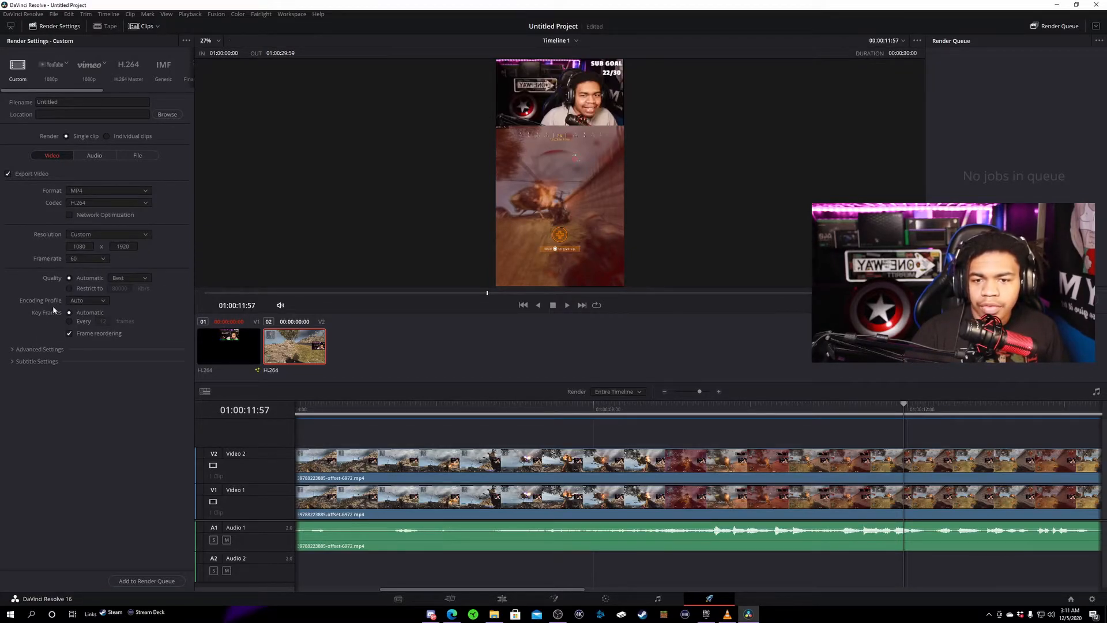
left_click(35, 361)
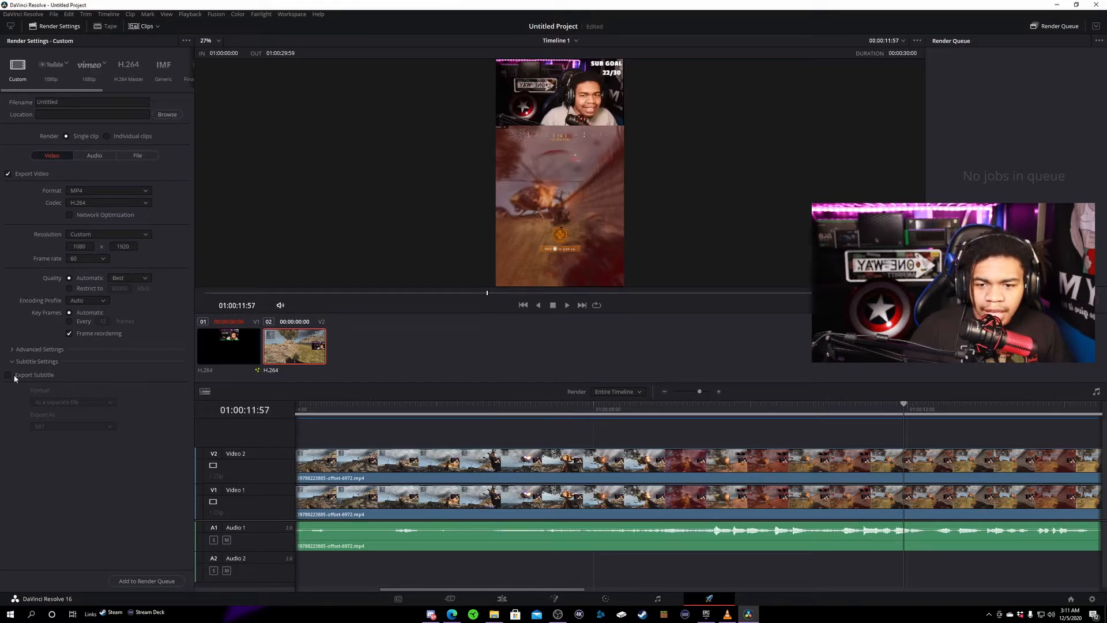
left_click(9, 375)
left_click(70, 402)
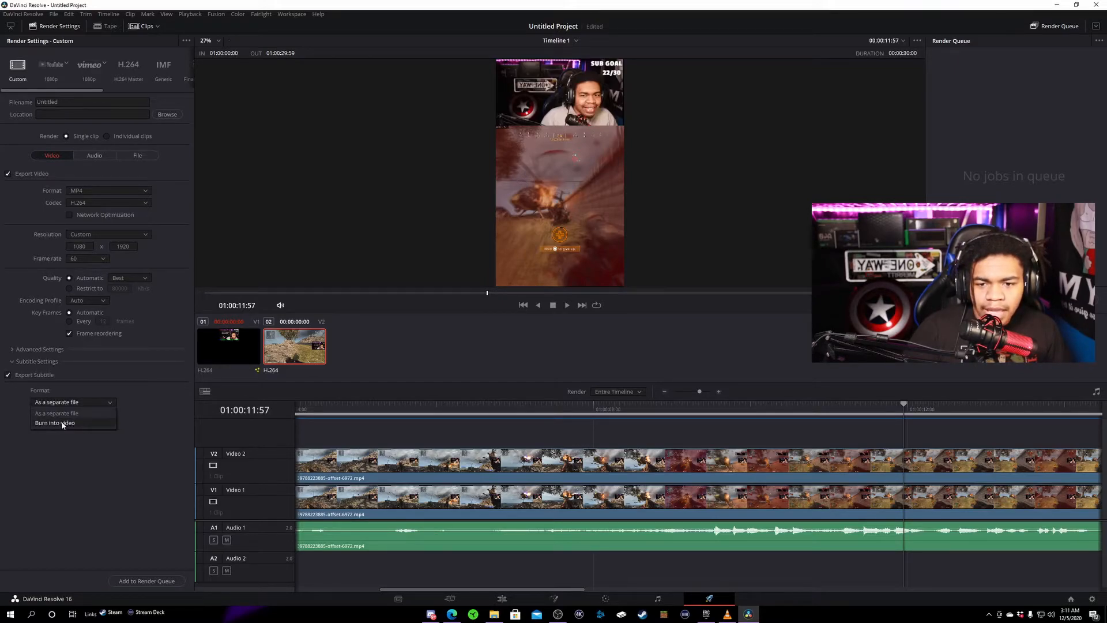
left_click(8, 376)
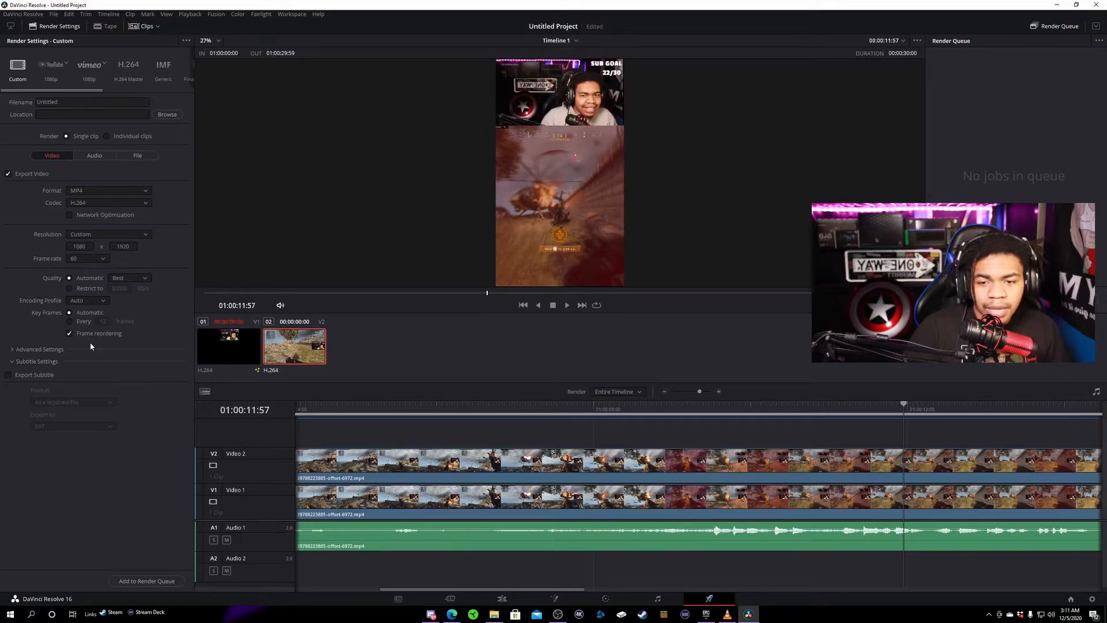
left_click(35, 361)
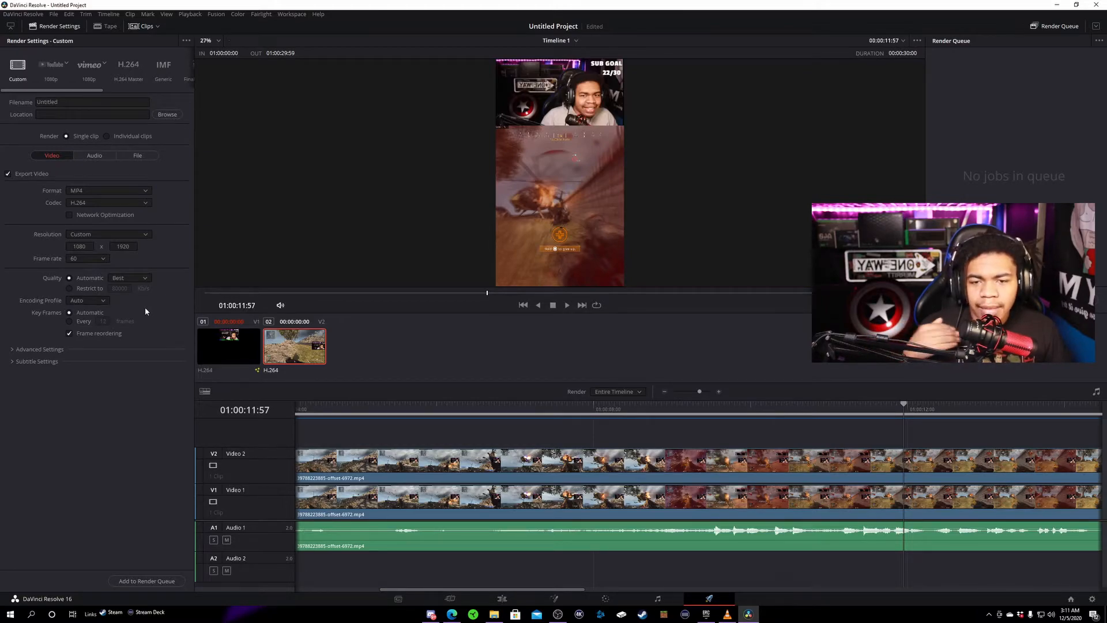
- Name the render output file "helicopter takedown"
left_click(26, 106)
left_click(26, 106)
left_click_drag(64, 103, 35, 104)
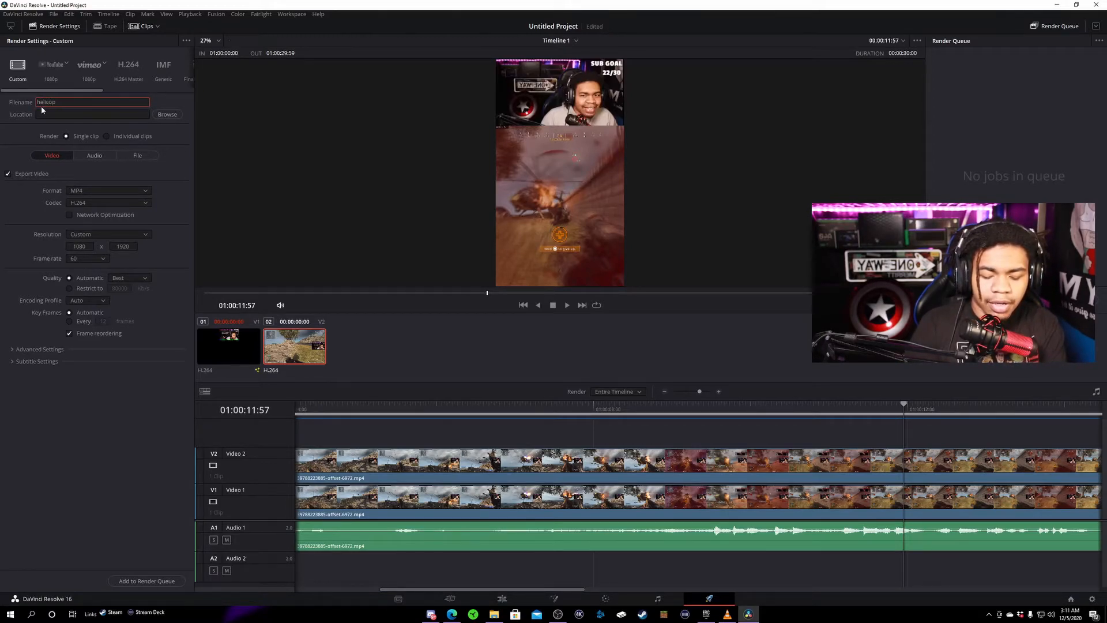
type("helicopter takedown")
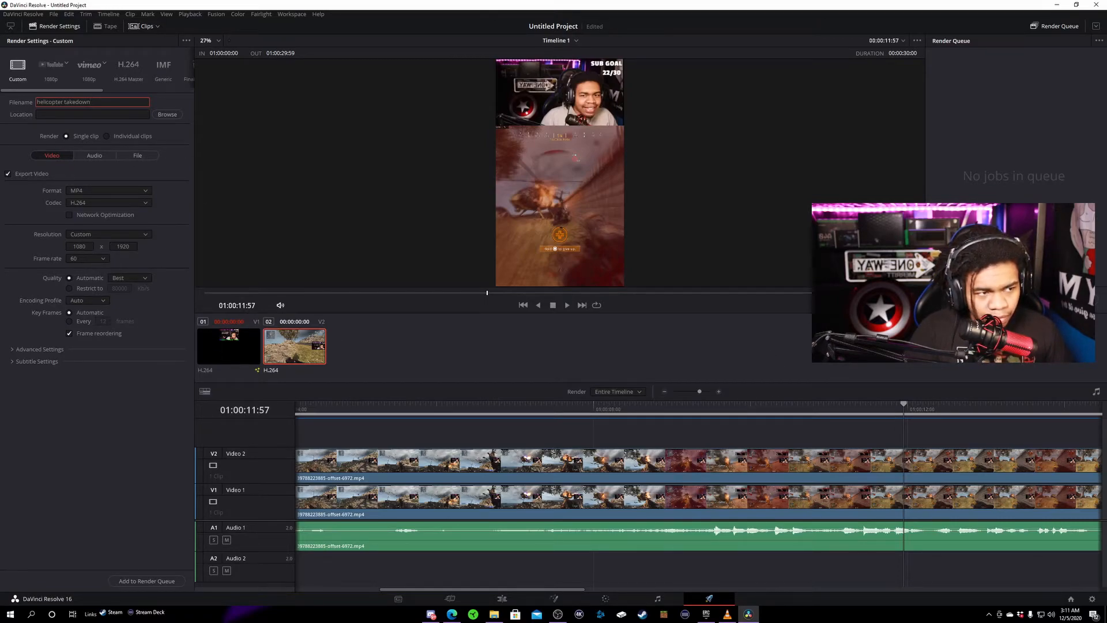
- Add the timeline to the render queue with the Videos folder as destination, and start rendering the job
left_click(124, 581)
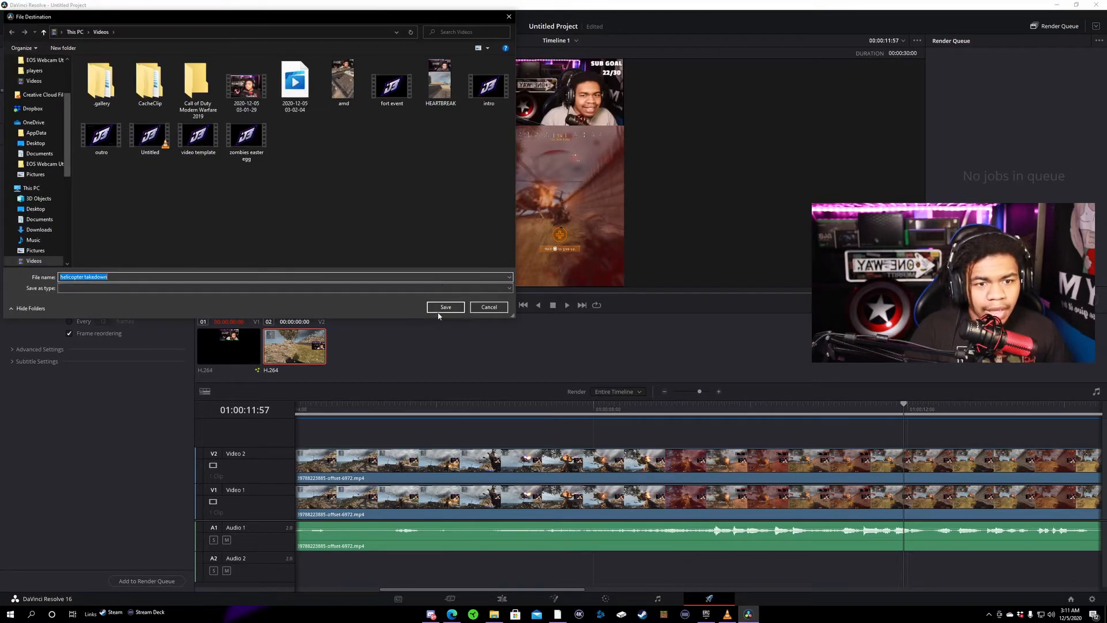
left_click(444, 306)
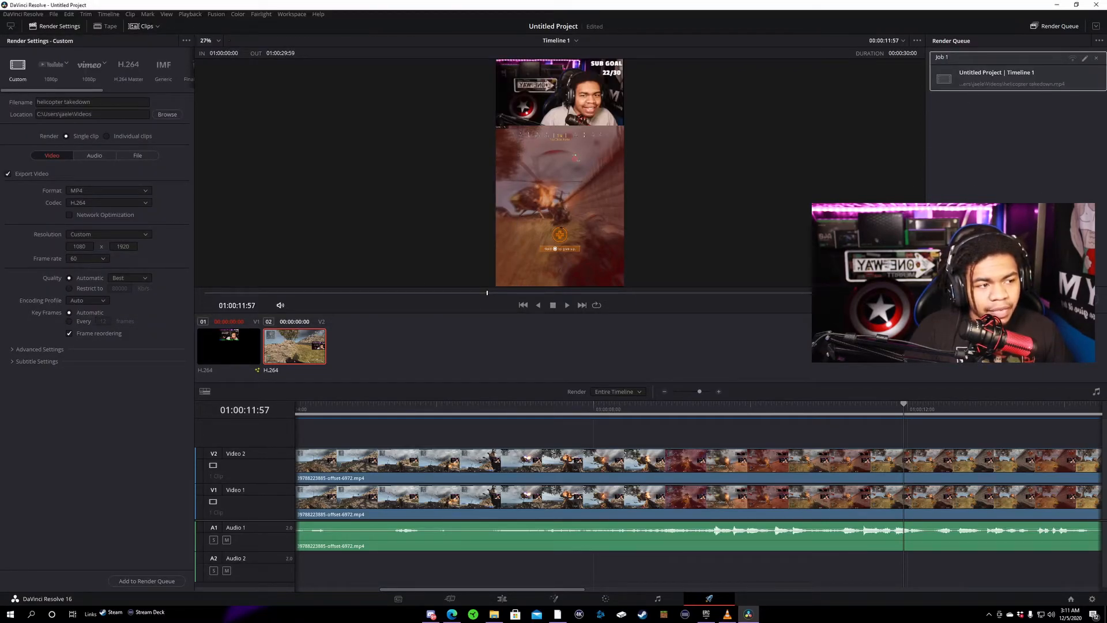
left_click(1068, 300)
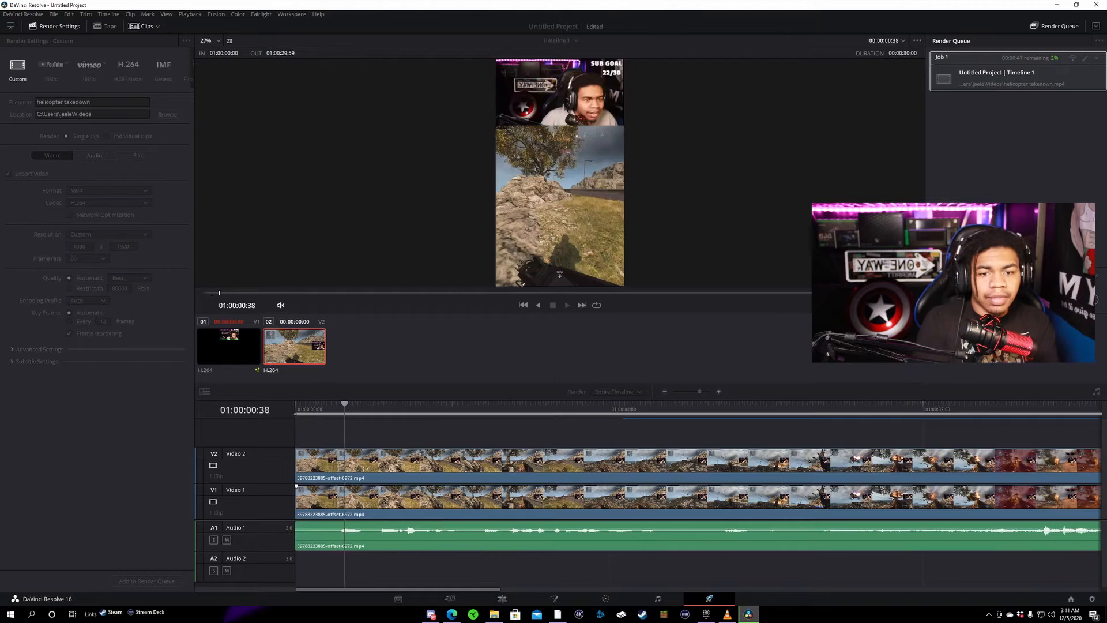